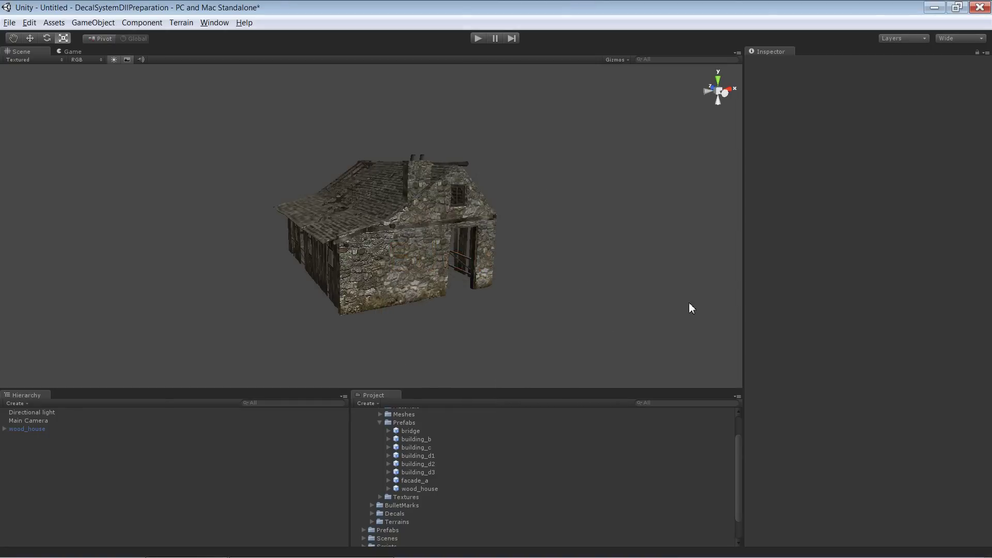
Select the house's concrete wall part and inspect its source mesh asset in the preview.
{"action": "left_click_drag", "start_coordinate": [620, 149], "coordinate": [639, 338], "text": "alt"}
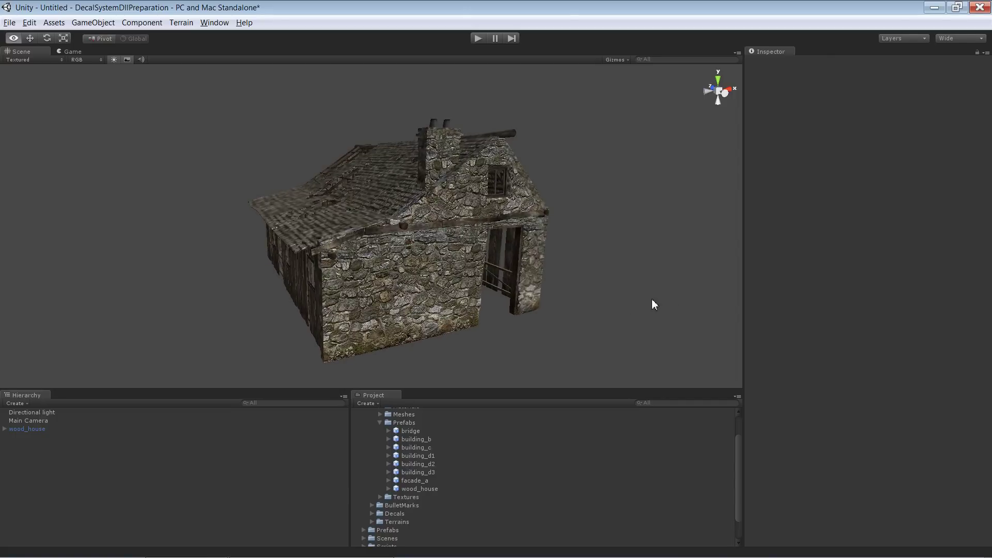
{"action": "left_click_drag", "start_coordinate": [652, 300], "coordinate": [486, 310]}
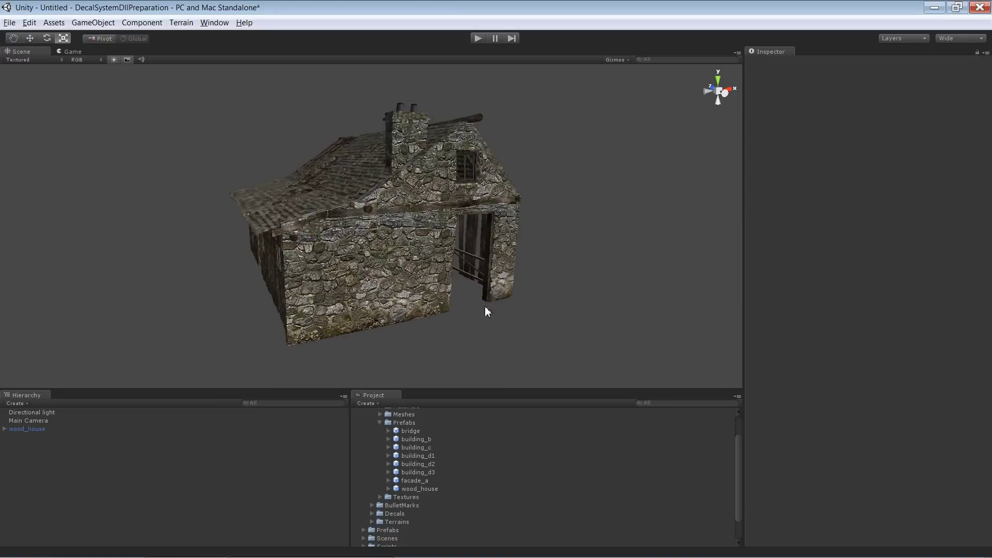
{"action": "left_click", "coordinate": [402, 247]}
{"action": "left_click_drag", "start_coordinate": [592, 246], "coordinate": [615, 292], "text": "alt"}
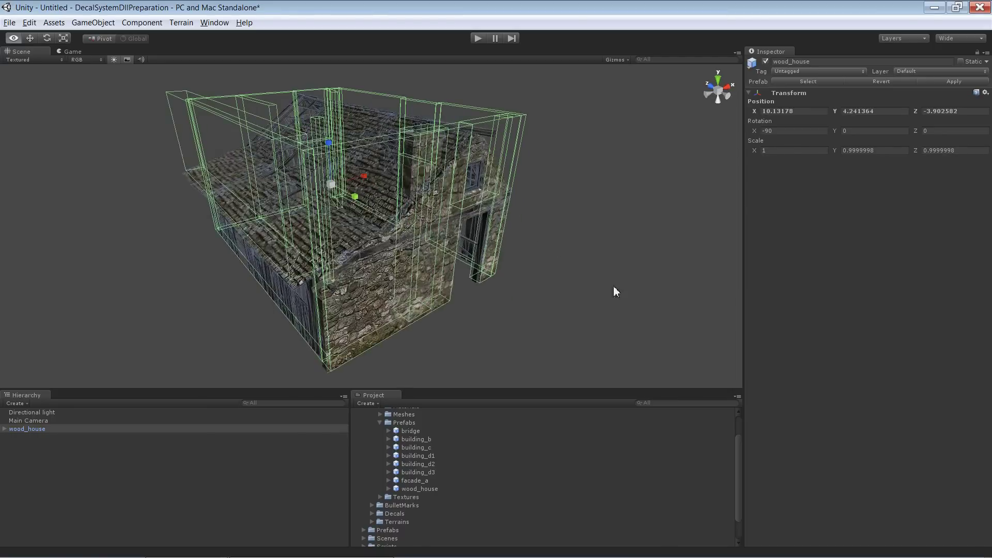
{"action": "left_click_drag", "start_coordinate": [564, 328], "coordinate": [436, 253], "text": "alt"}
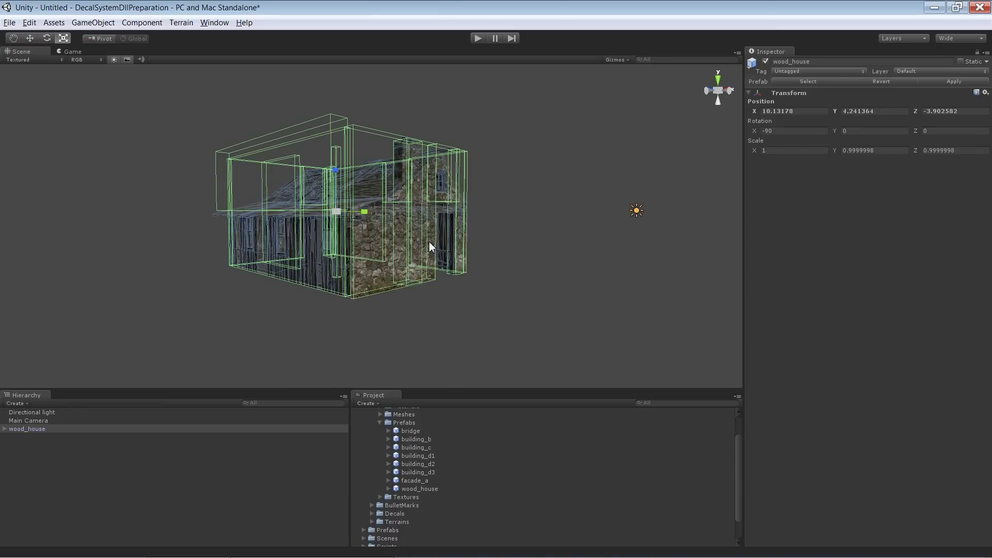
{"action": "left_click", "coordinate": [407, 243]}
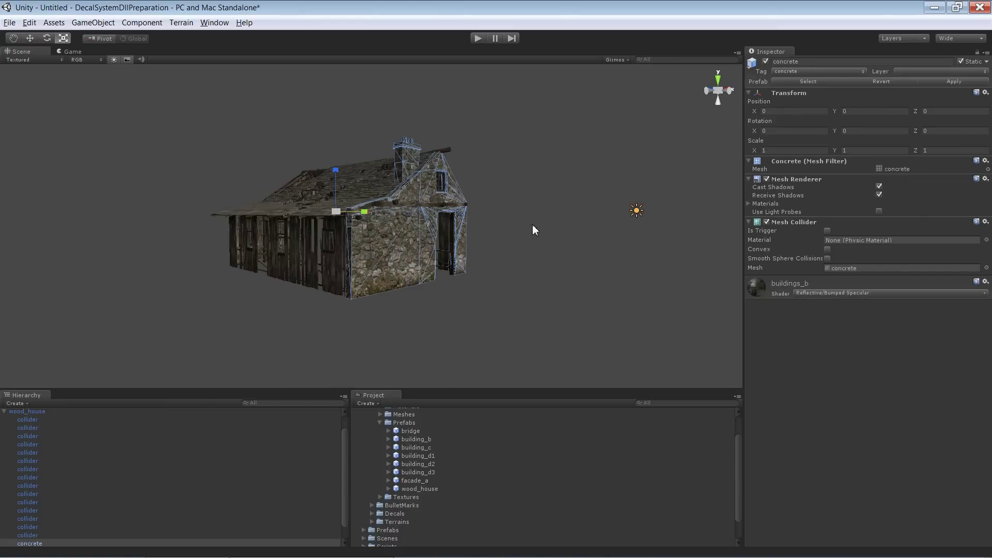
{"action": "left_click_drag", "start_coordinate": [535, 204], "coordinate": [500, 184], "text": "alt"}
{"action": "right_click_drag", "start_coordinate": [499, 184], "coordinate": [478, 343], "text": "alt"}
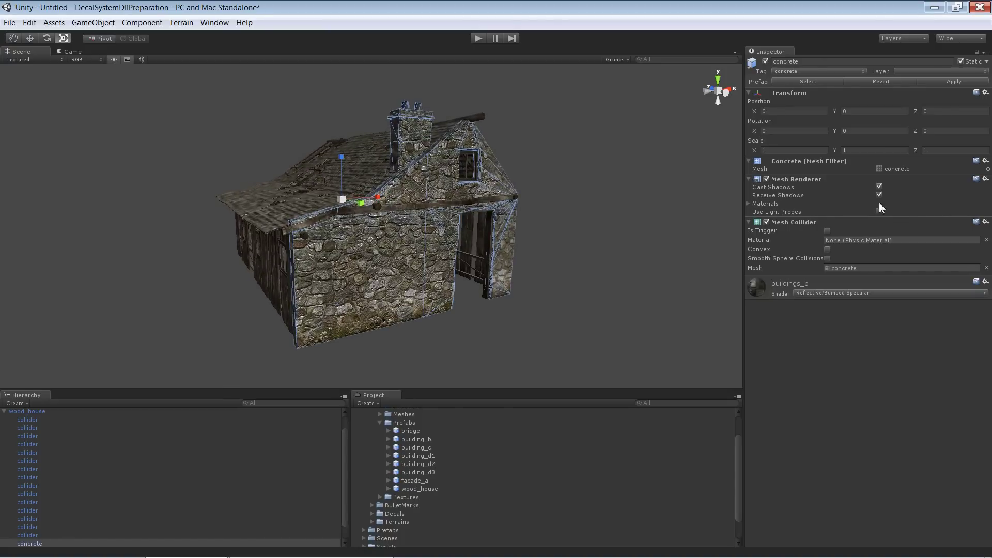
{"action": "left_click", "coordinate": [899, 168]}
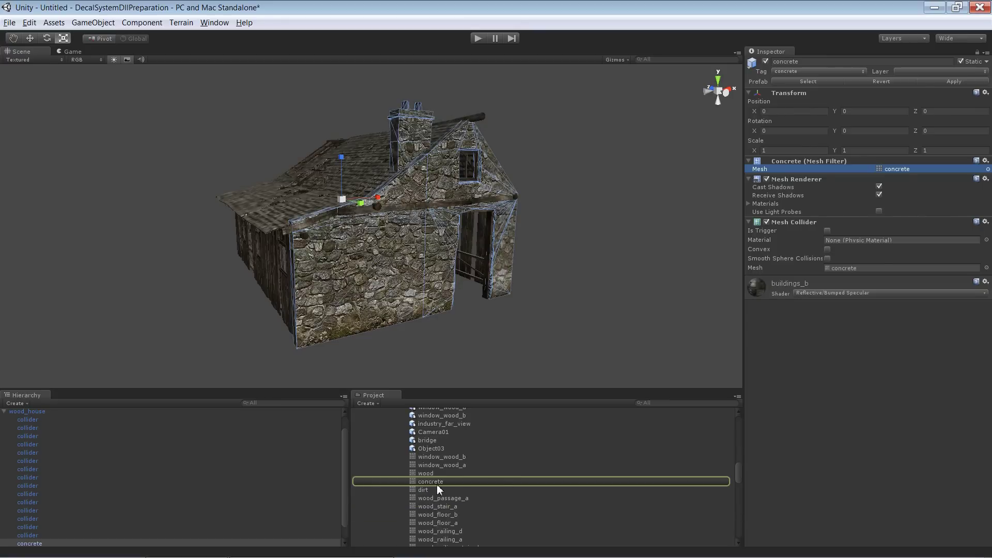
{"action": "left_click", "coordinate": [438, 482]}
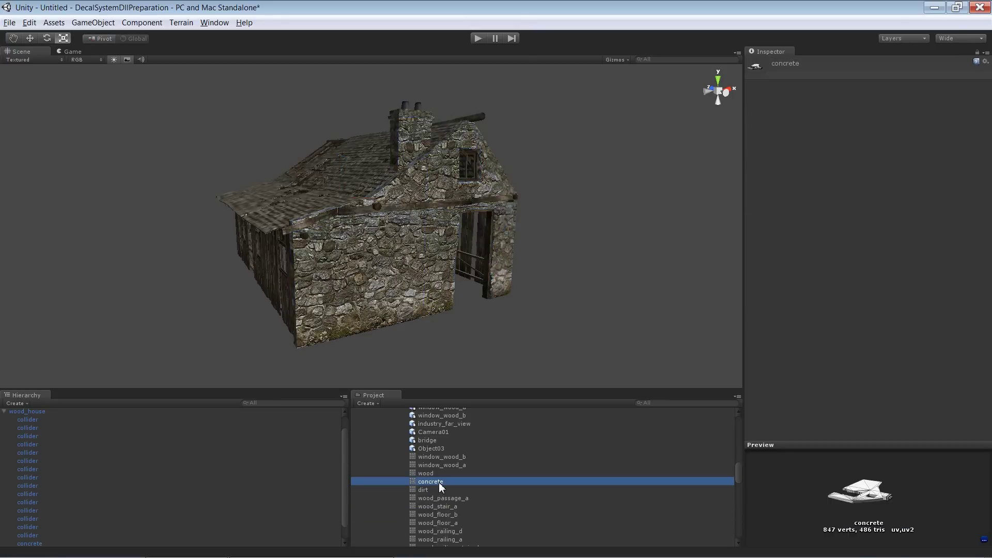
{"action": "left_click_drag", "start_coordinate": [890, 528], "coordinate": [857, 504]}
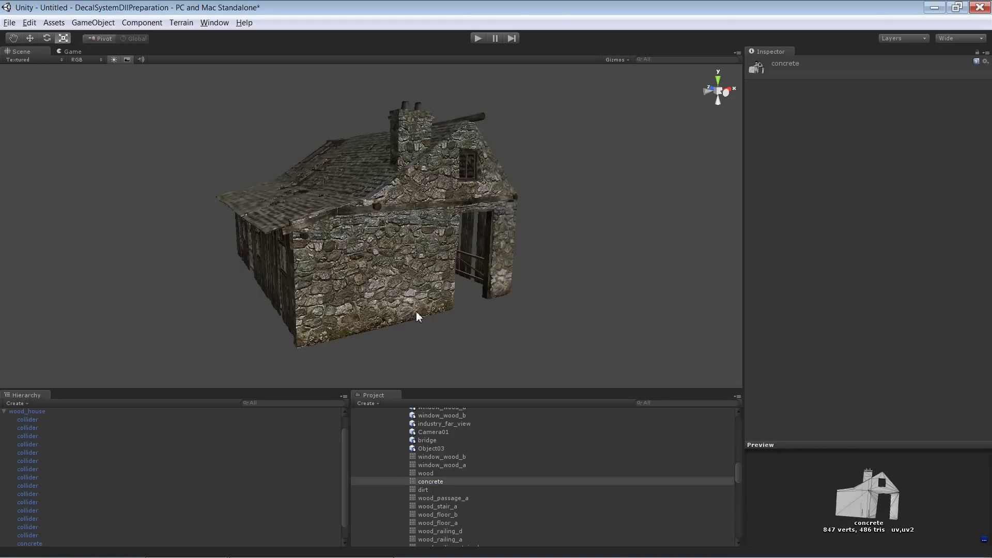
Select the house's roof part, inspect its dirt mesh asset in the preview, and clear the selection.
{"action": "left_click", "coordinate": [361, 178]}
{"action": "left_click", "coordinate": [376, 173]}
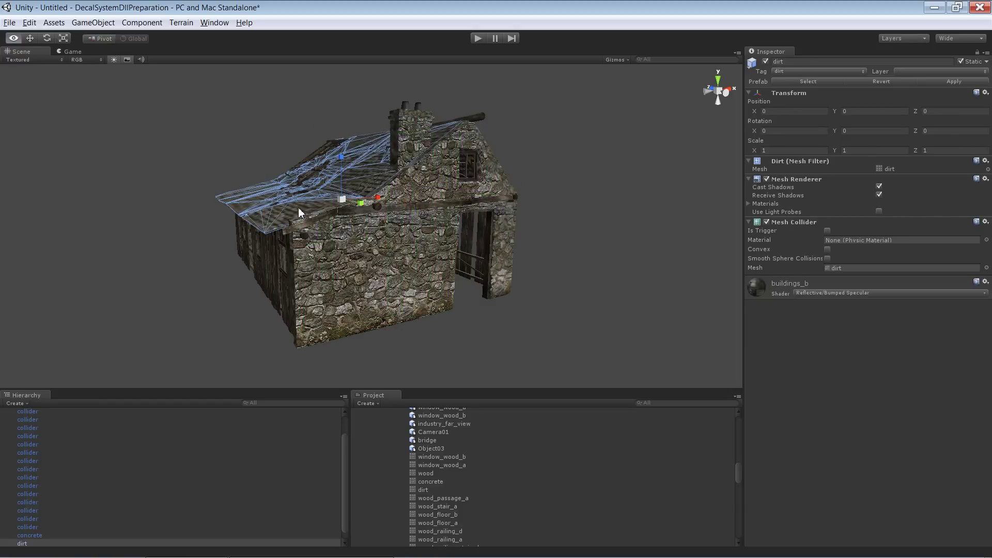
{"action": "left_click_drag", "start_coordinate": [299, 207], "coordinate": [416, 243], "text": "alt"}
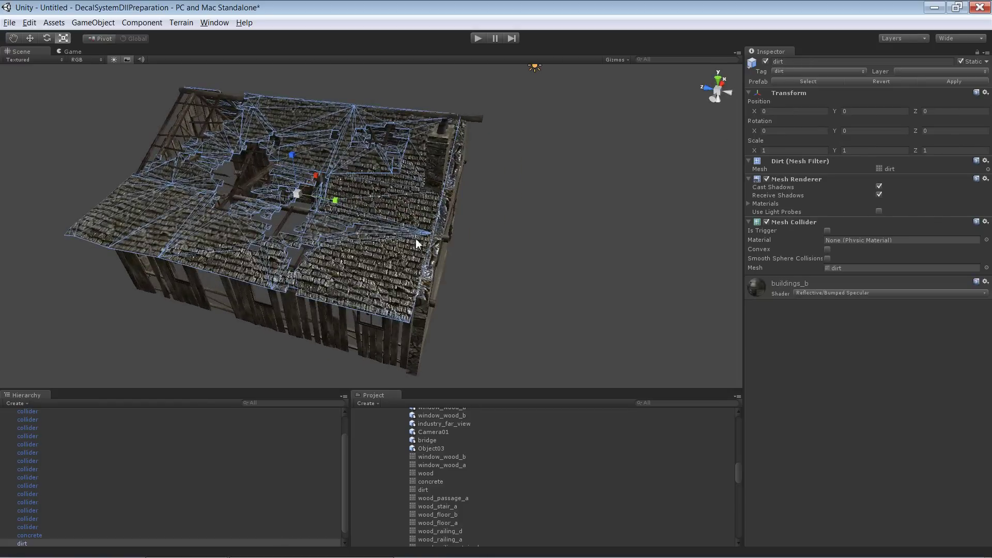
{"action": "left_click", "coordinate": [891, 169]}
{"action": "left_click", "coordinate": [448, 489]}
{"action": "left_click_drag", "start_coordinate": [836, 503], "coordinate": [816, 454]}
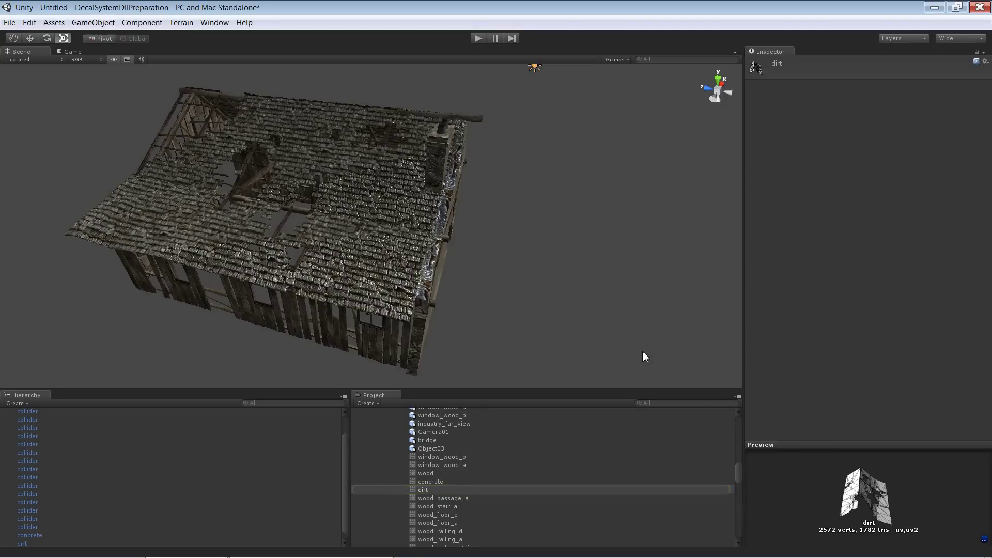
{"action": "left_click", "coordinate": [540, 255]}
{"action": "left_click_drag", "start_coordinate": [541, 255], "coordinate": [516, 267], "text": "alt"}
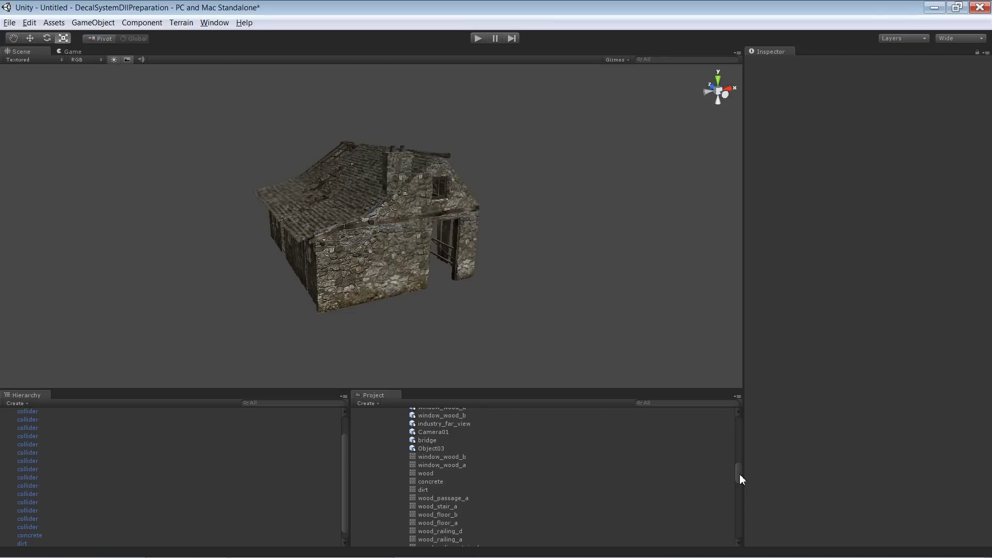
Collapse the buildings2 model and the Maps, Meshes and Prefabs folders in the project assets.
{"action": "left_click_drag", "start_coordinate": [742, 480], "coordinate": [739, 428]}
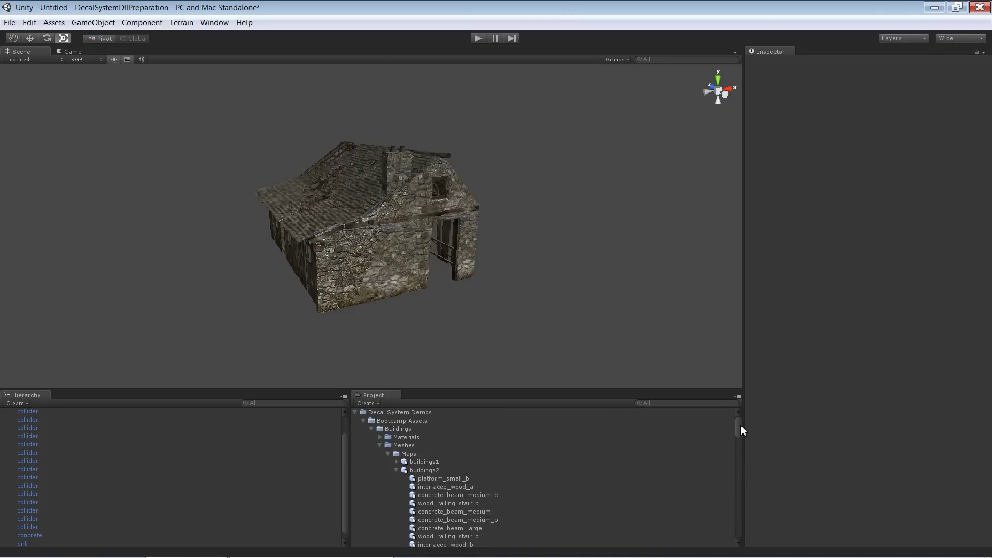
{"action": "left_click", "coordinate": [396, 470]}
{"action": "left_click", "coordinate": [388, 454]}
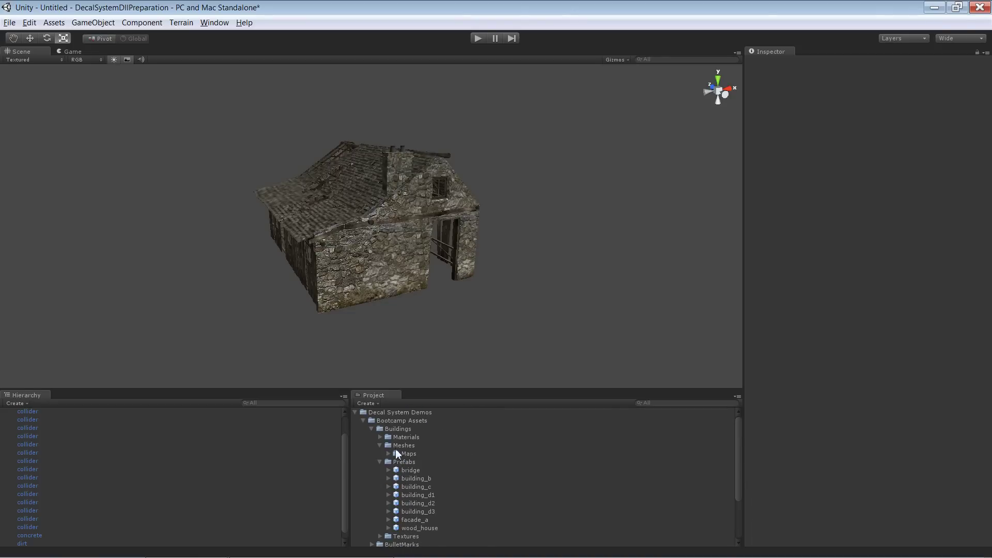
{"action": "left_click", "coordinate": [381, 445]}
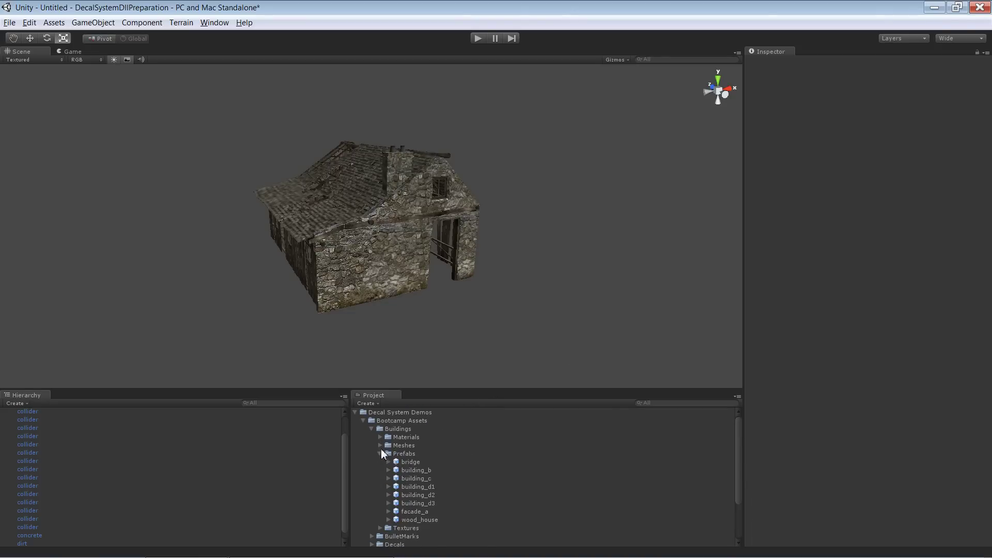
{"action": "left_click", "coordinate": [380, 453]}
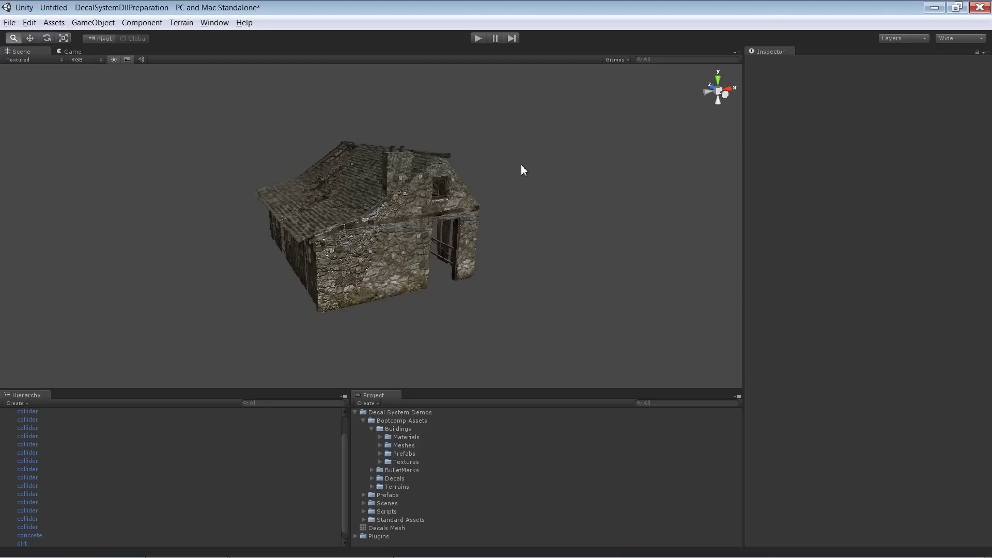
{"action": "left_click_drag", "start_coordinate": [522, 168], "coordinate": [451, 310], "text": "alt"}
{"action": "left_click", "coordinate": [403, 270]}
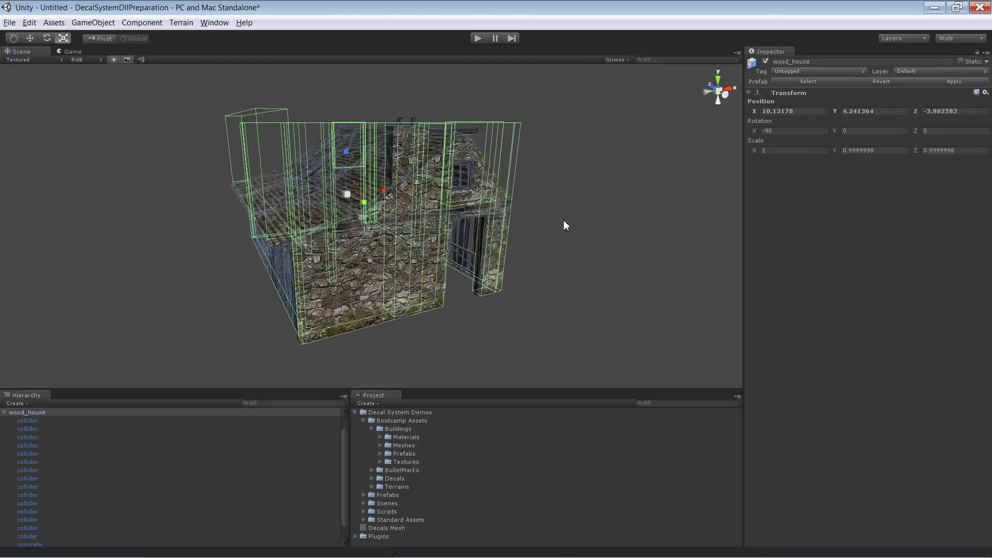
{"action": "left_click", "coordinate": [615, 226]}
{"action": "left_click_drag", "start_coordinate": [615, 226], "coordinate": [440, 300], "text": "alt"}
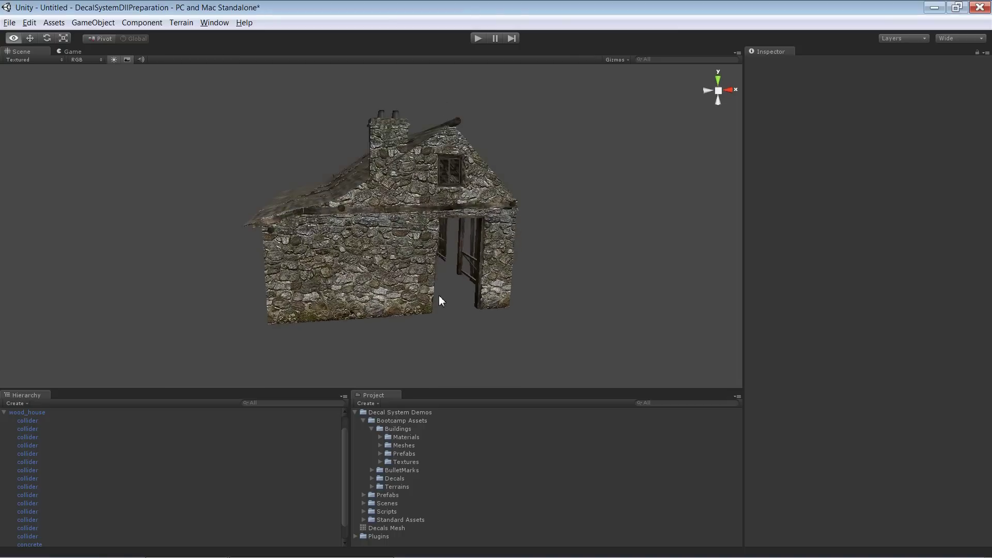
Collapse the wood_house object's children and delete wood_house from the scene.
{"action": "left_click", "coordinate": [4, 413]}
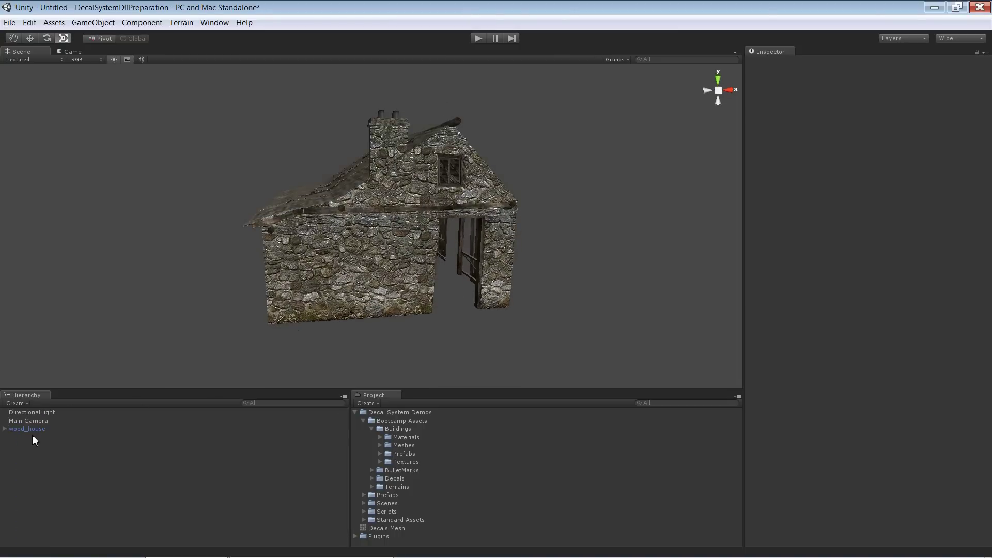
{"action": "left_click", "coordinate": [35, 429]}
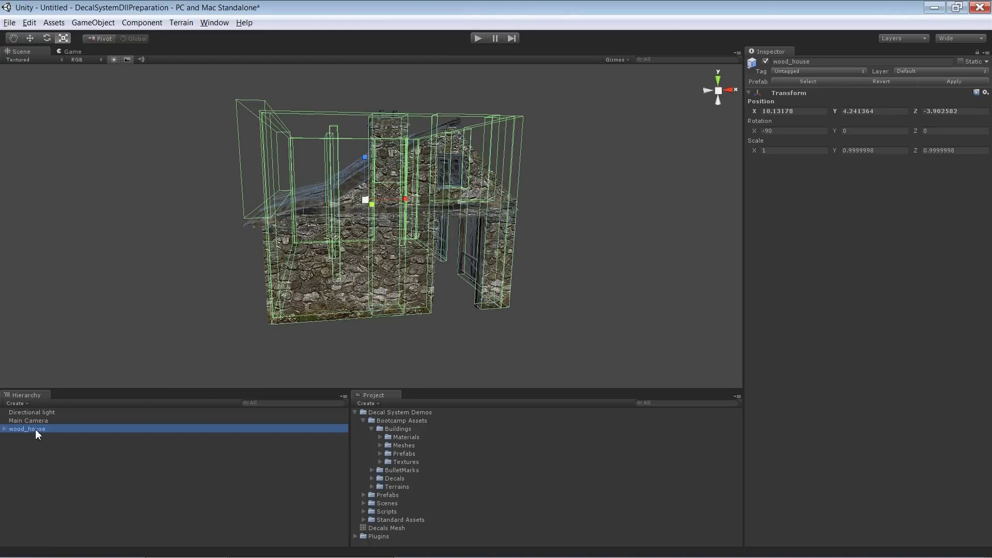
{"action": "key", "text": "Delete"}
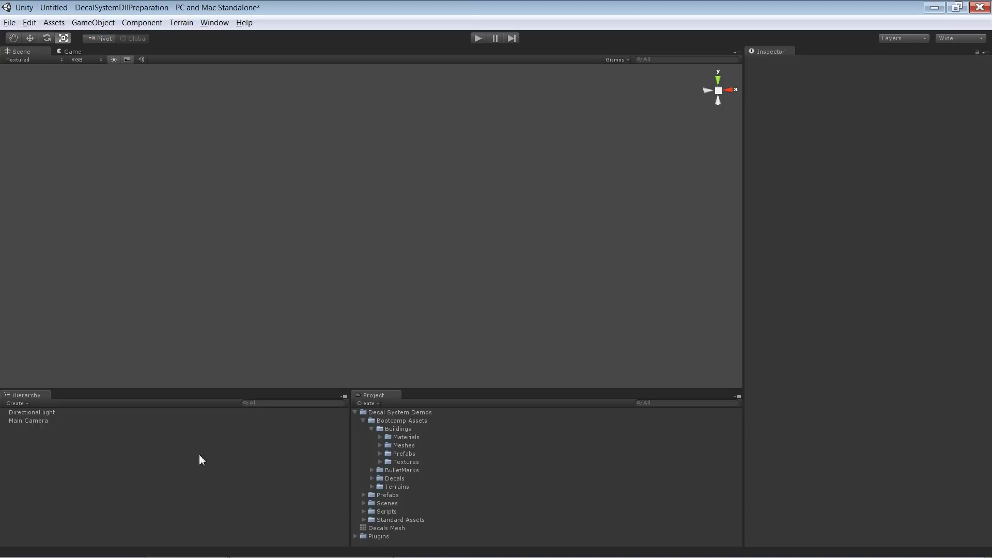
Duplicate the wood_house prefab in the Prefabs folder and rename the copy wood_house_with_graffiti.
{"action": "left_click", "coordinate": [381, 454]}
{"action": "left_click", "coordinate": [436, 519]}
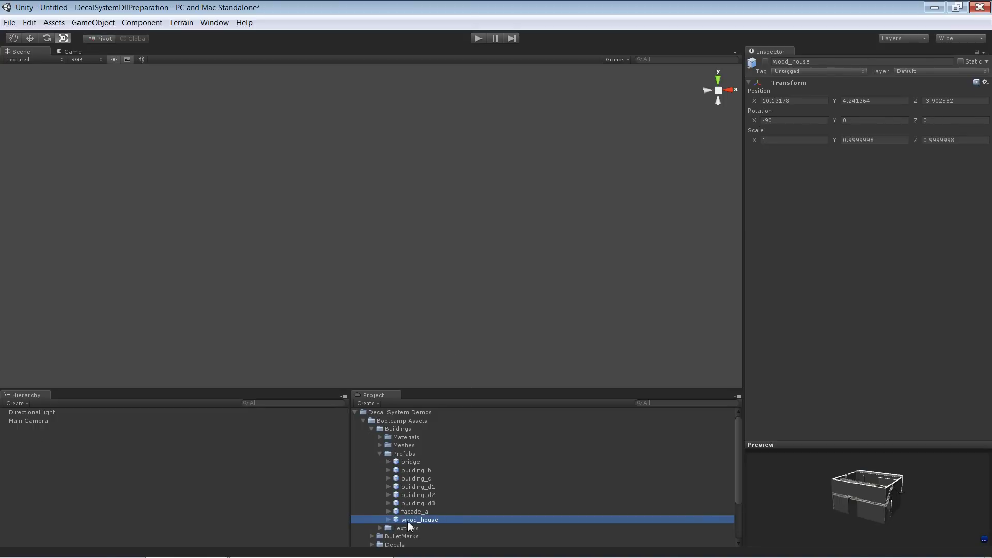
{"action": "key", "text": "ctrl+d"}
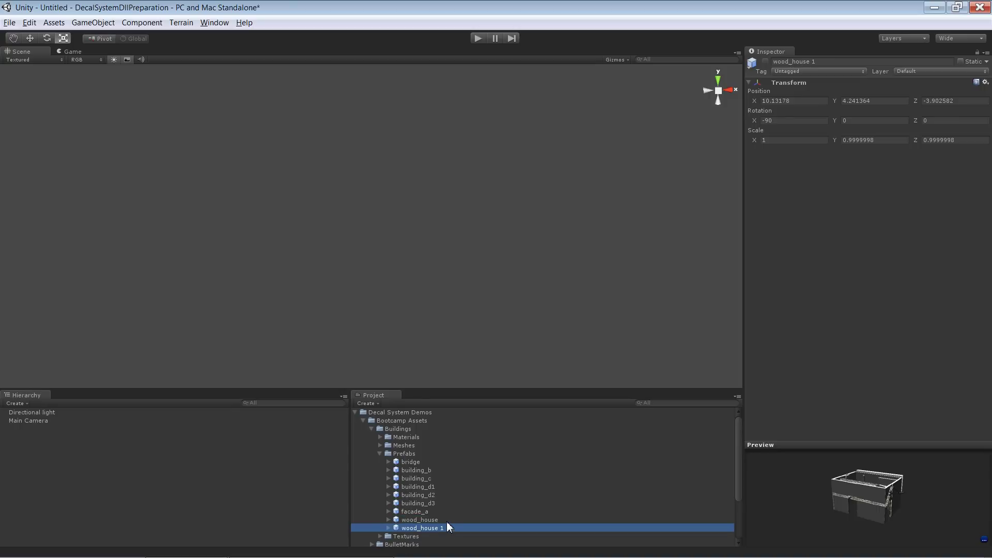
{"action": "left_click", "coordinate": [446, 524]}
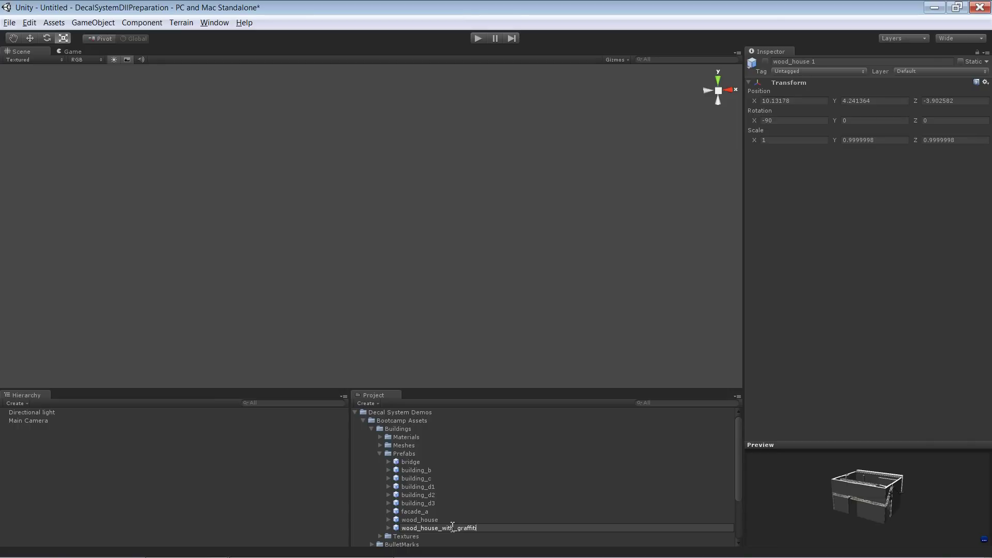
{"action": "key", "text": "Return"}
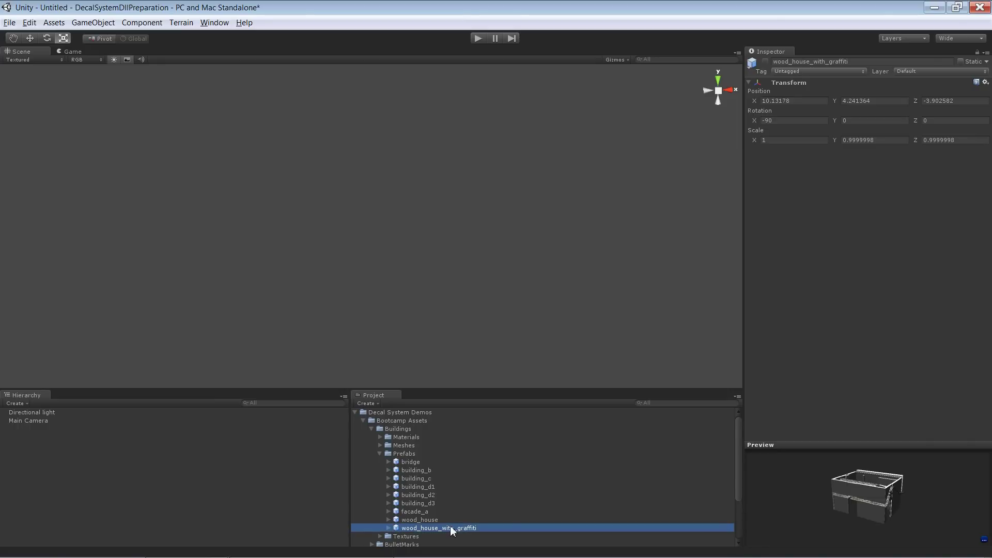
Add an instance of the wood_house_with_graffiti prefab to the scene, look it over, and deselect it.
{"action": "left_click_drag", "start_coordinate": [458, 532], "coordinate": [287, 505]}
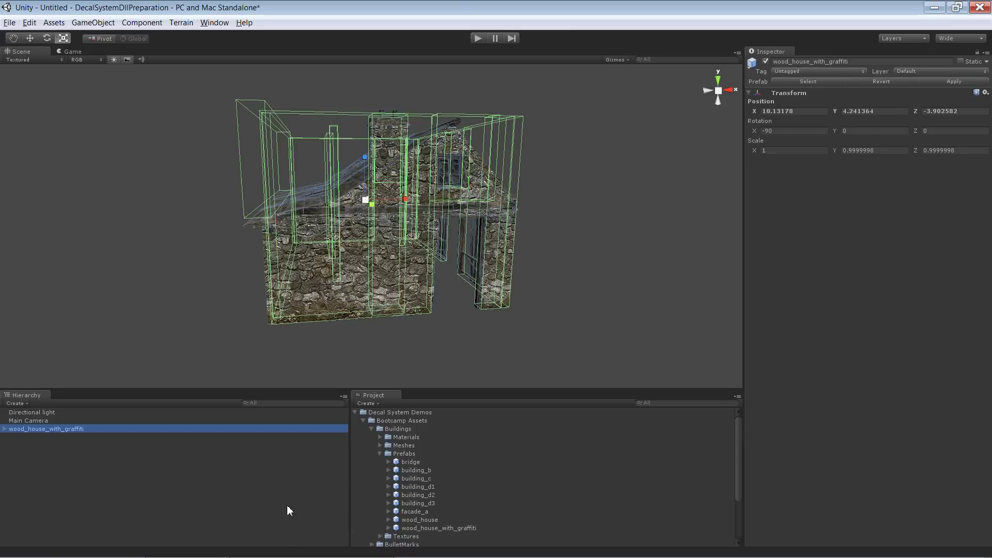
{"action": "left_click_drag", "start_coordinate": [343, 346], "coordinate": [95, 433], "text": "alt"}
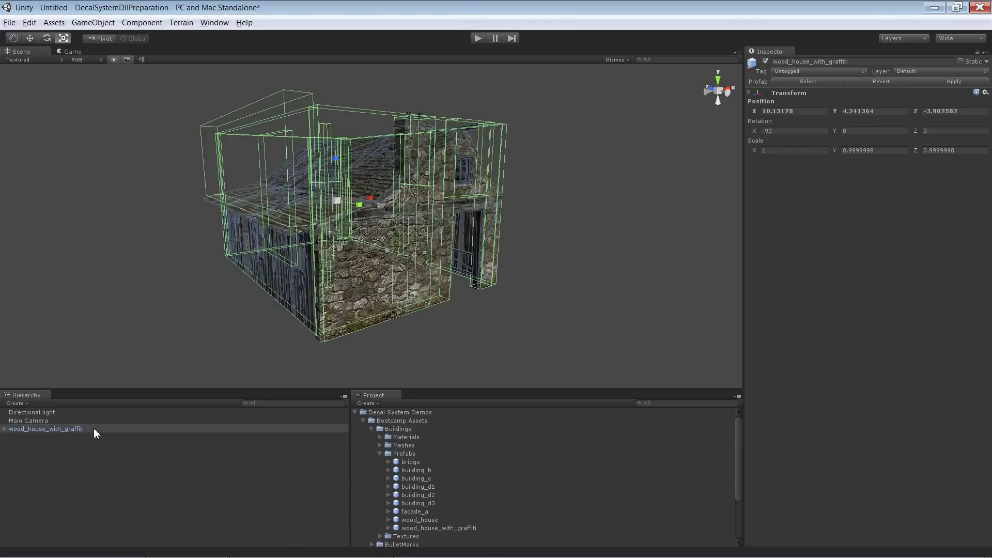
{"action": "left_click_drag", "start_coordinate": [559, 334], "coordinate": [463, 263], "text": "alt"}
{"action": "left_click", "coordinate": [557, 238]}
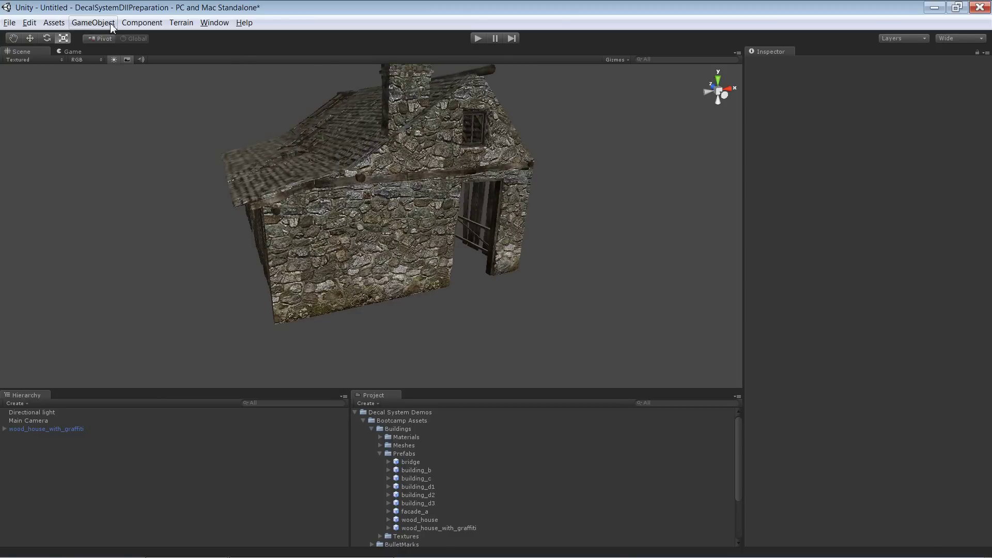
Create a Decals object and make it a child of wood_house_with_graffiti.
{"action": "left_click", "coordinate": [93, 22]}
{"action": "mouse_move", "coordinate": [147, 53]}
{"action": "left_click", "coordinate": [274, 306]}
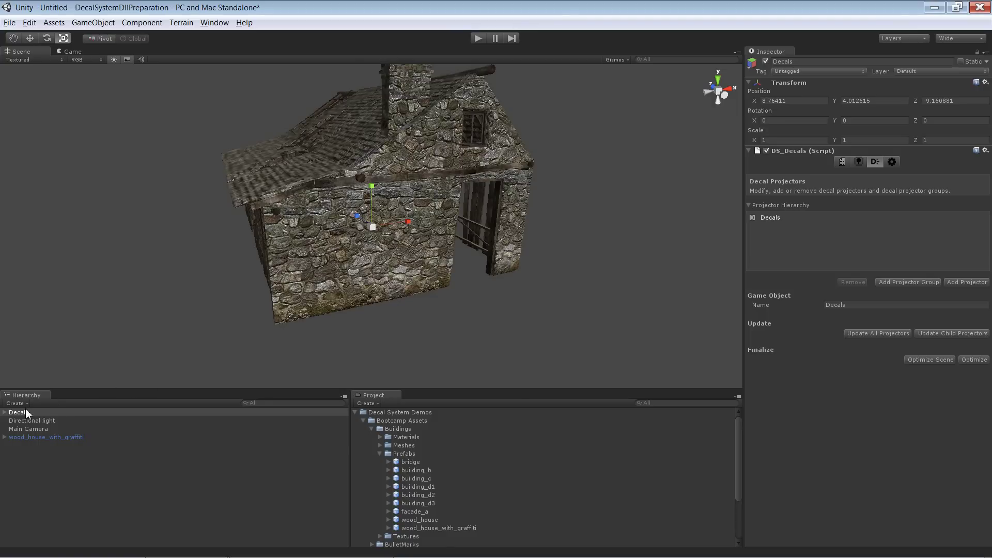
{"action": "left_click_drag", "start_coordinate": [20, 412], "coordinate": [47, 437]}
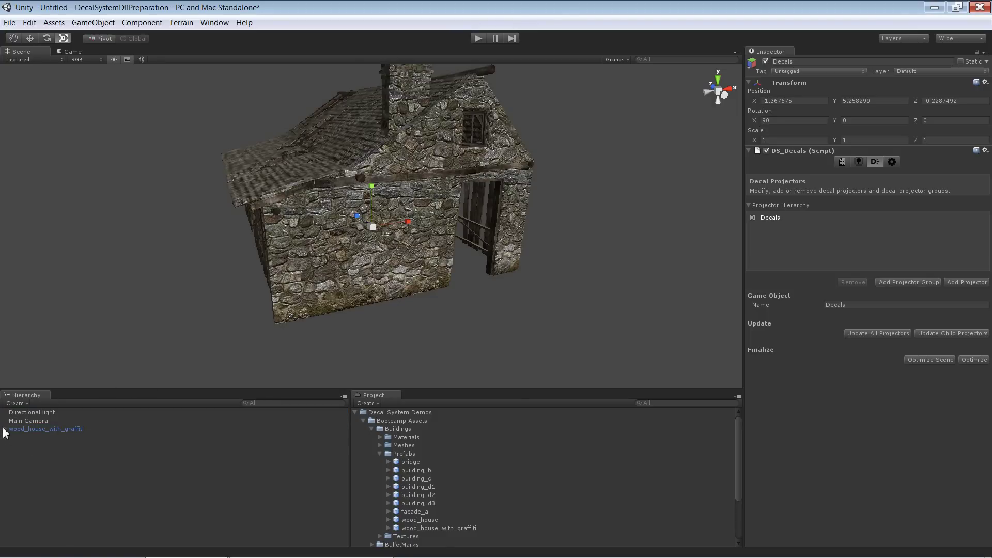
{"action": "left_click", "coordinate": [5, 430]}
{"action": "scroll", "coordinate": [110, 456], "scroll_direction": "down", "scroll_amount": 3}
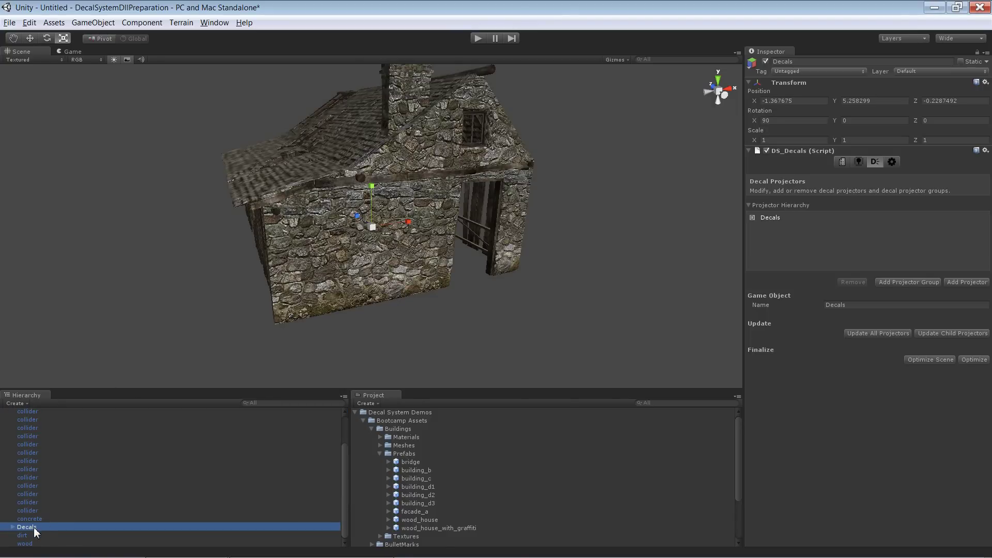
Reset the Decals object's position to the origin of its parent house.
{"action": "key", "text": "w"}
{"action": "left_click_drag", "start_coordinate": [131, 308], "coordinate": [351, 335], "text": "alt"}
{"action": "left_click", "coordinate": [985, 82]}
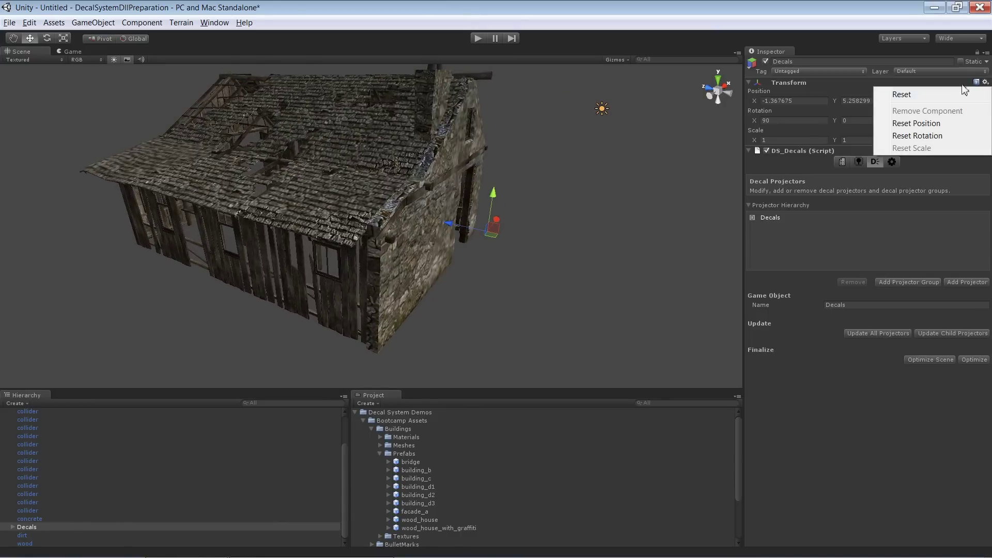
{"action": "left_click", "coordinate": [943, 124]}
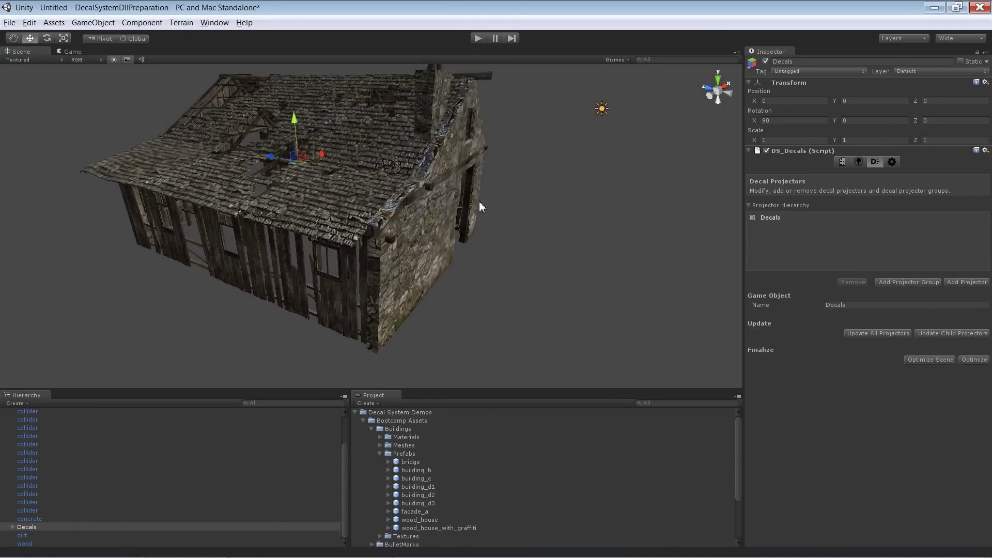
{"action": "left_click_drag", "start_coordinate": [479, 200], "coordinate": [476, 314], "text": "alt"}
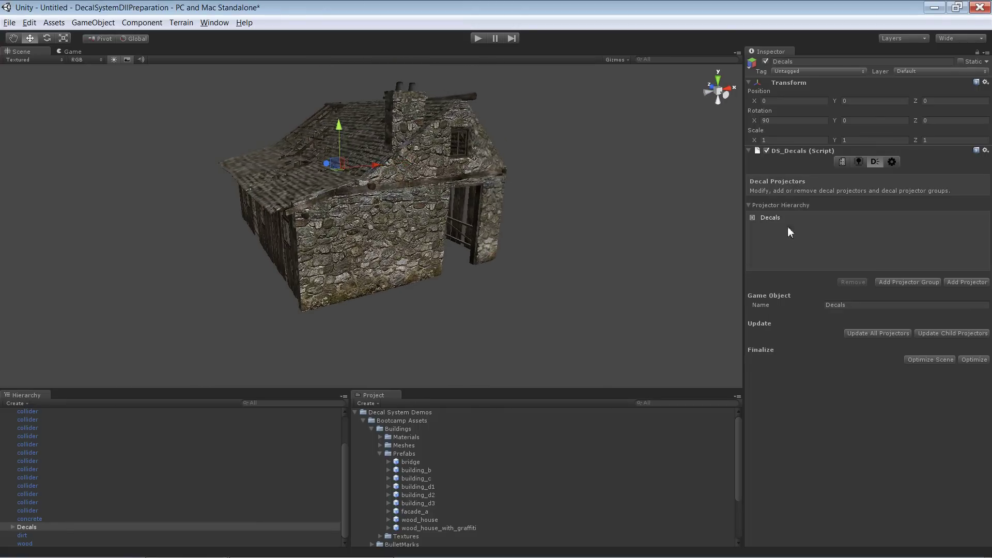
Assign the Decals A material to the Decals object.
{"action": "left_click", "coordinate": [845, 162]}
{"action": "left_click", "coordinate": [986, 206]}
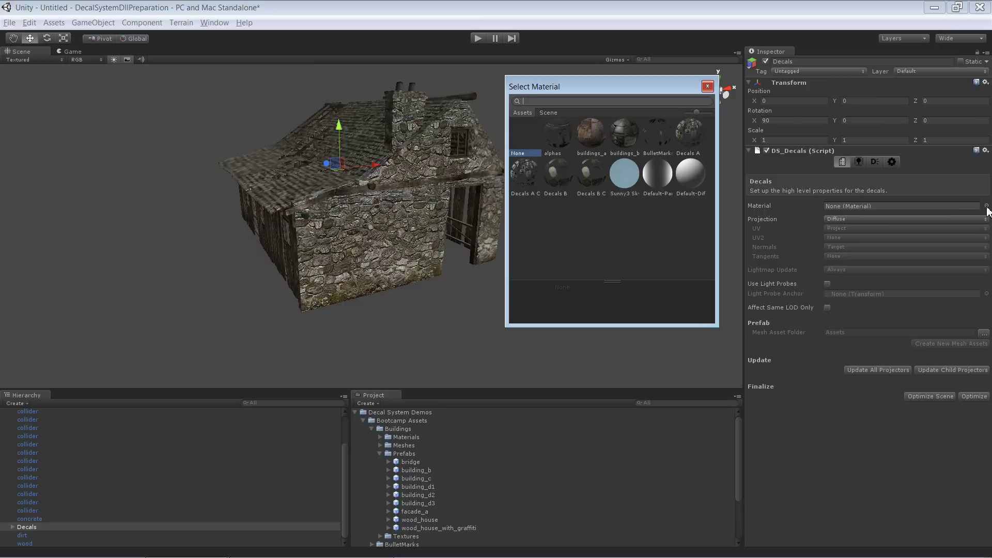
{"action": "left_click", "coordinate": [699, 144]}
{"action": "left_click", "coordinate": [707, 86]}
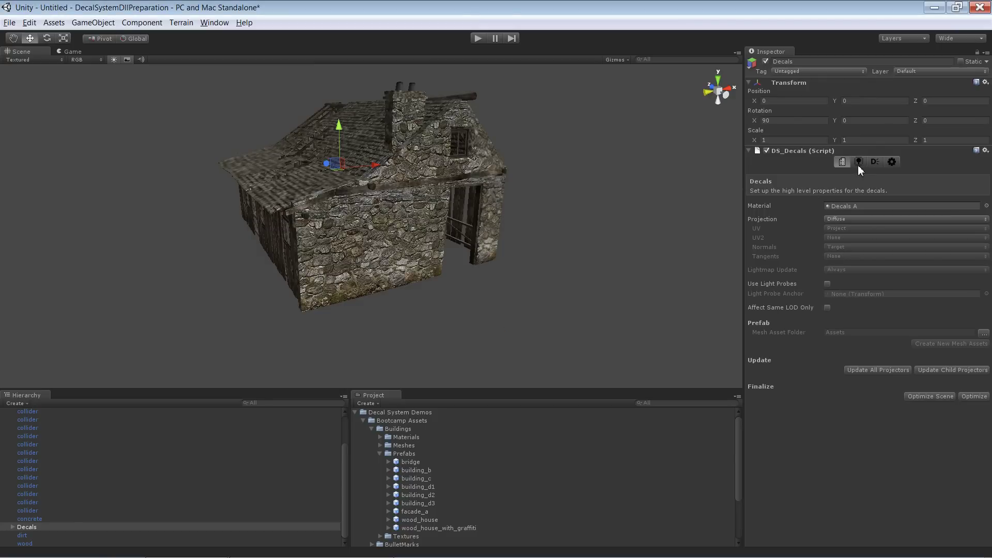
Add a UV rectangle to the Decals object and name it Graffiti.
{"action": "left_click", "coordinate": [859, 162]}
{"action": "left_click", "coordinate": [977, 216]}
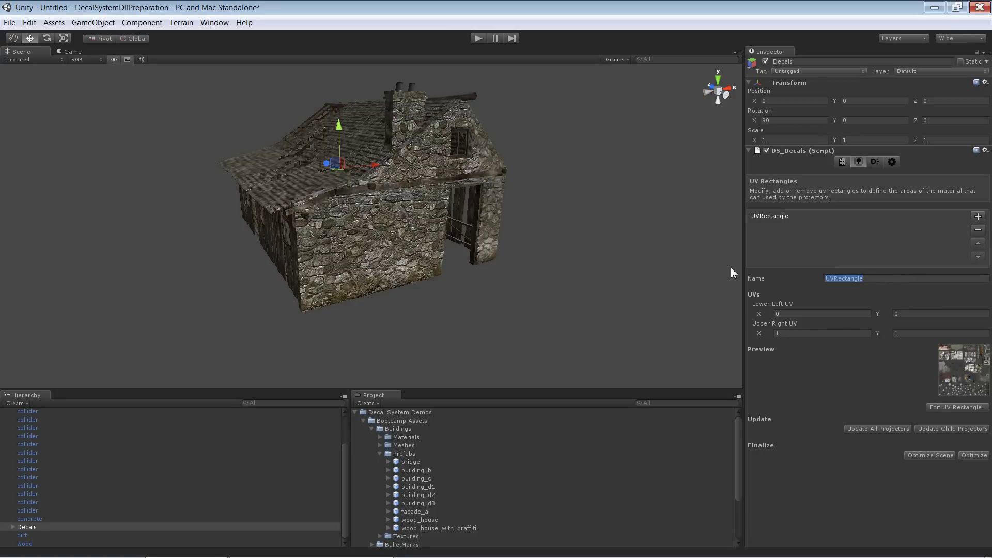
{"action": "type", "text": "Graffiti"}
Crop the Graffiti UV rectangle to the red and white graffiti, from about 0, 0.245 to about 0.25, 0.44.
{"action": "left_click", "coordinate": [970, 408]}
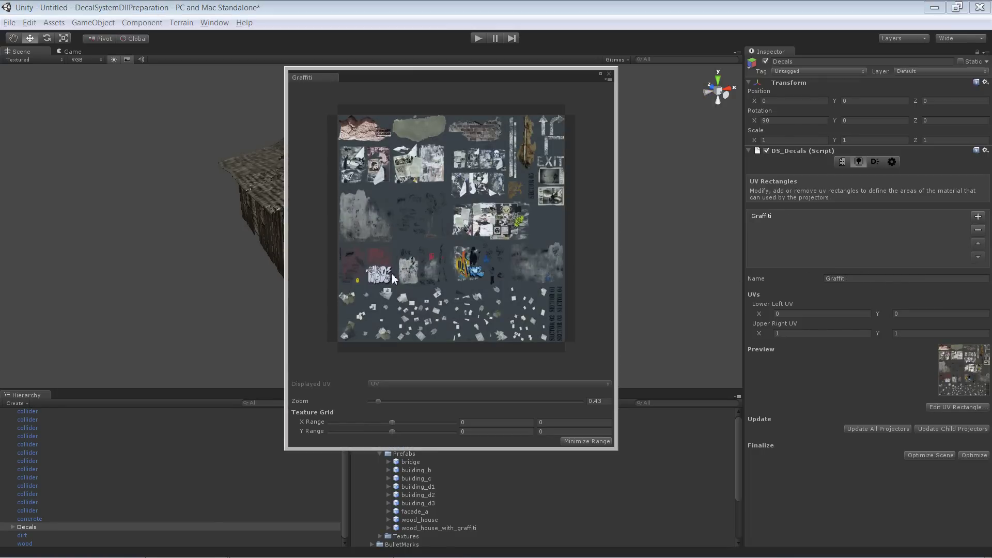
{"action": "left_click_drag", "start_coordinate": [399, 349], "coordinate": [402, 294]}
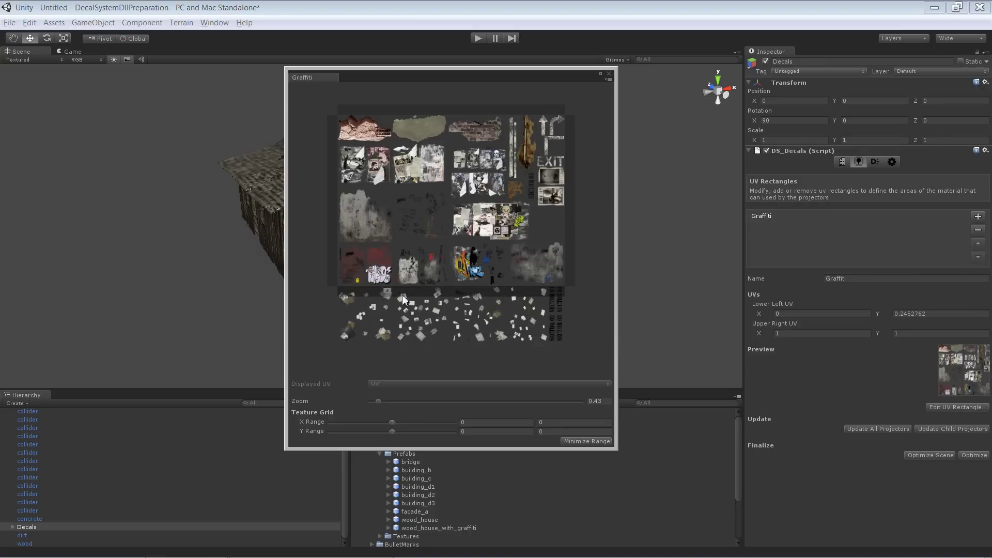
{"action": "left_click_drag", "start_coordinate": [574, 268], "coordinate": [393, 274]}
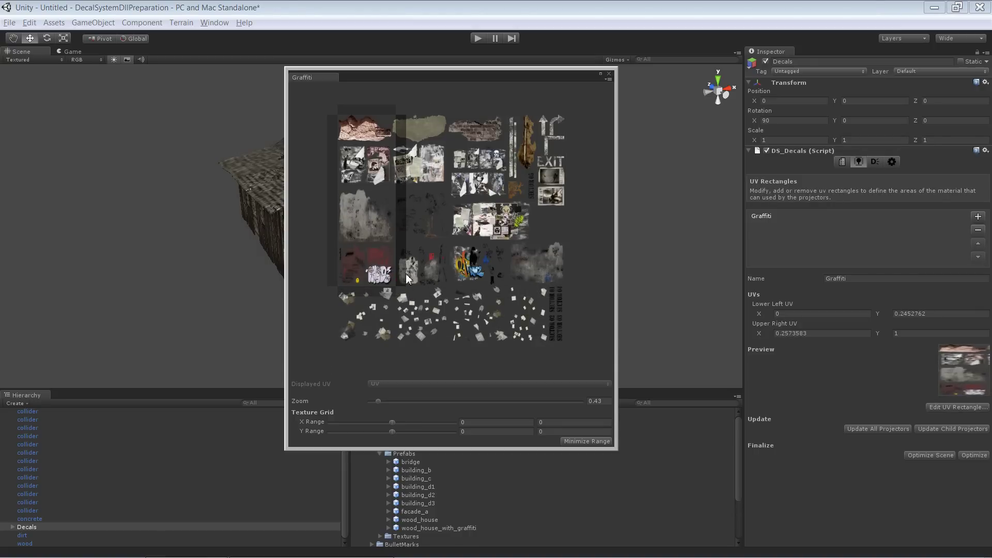
{"action": "left_click_drag", "start_coordinate": [377, 114], "coordinate": [359, 239]}
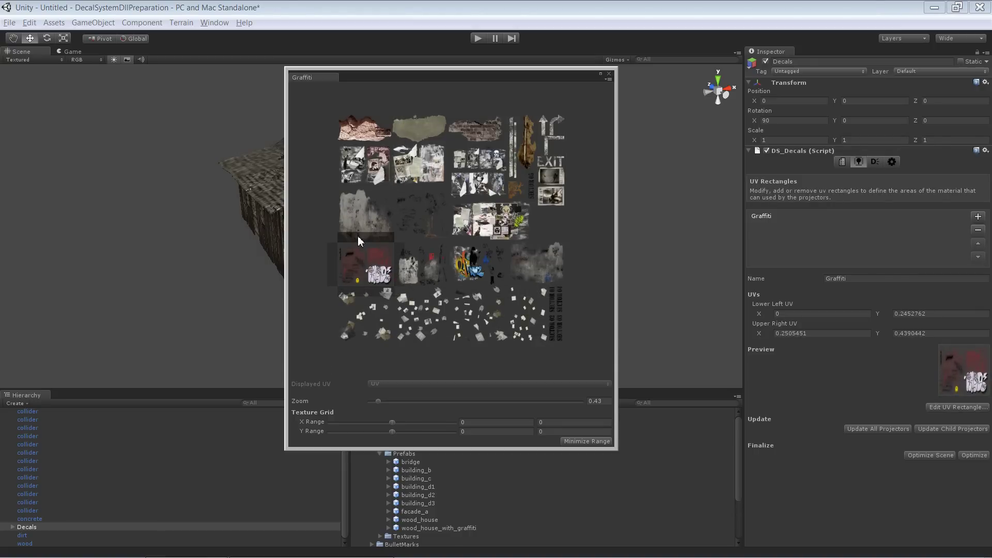
{"action": "left_click", "coordinate": [609, 73]}
Add a projector to the Decals object and set its X rotation to -90.
{"action": "left_click", "coordinate": [875, 163]}
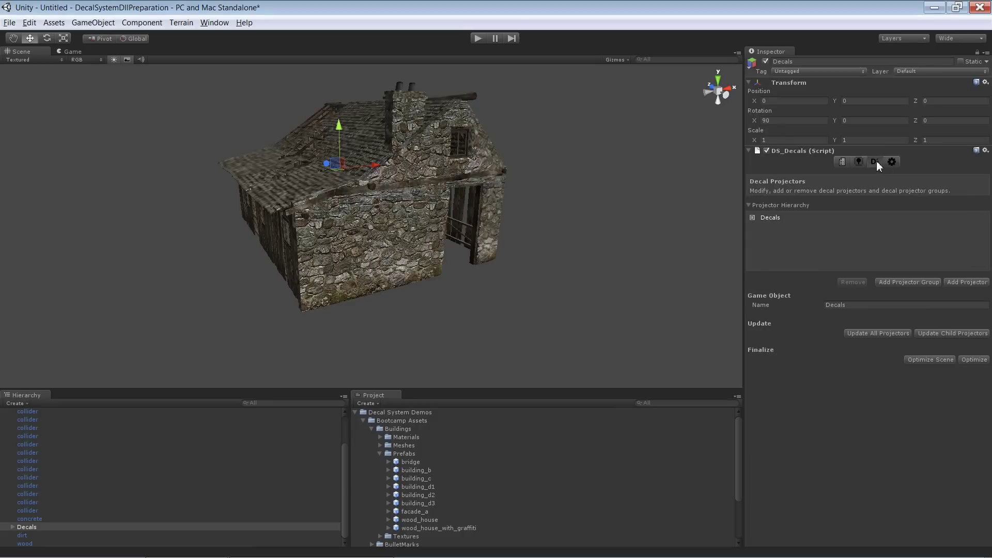
{"action": "left_click", "coordinate": [967, 282]}
{"action": "left_click_drag", "start_coordinate": [467, 280], "coordinate": [543, 283], "text": "alt"}
{"action": "key", "text": "e"}
{"action": "left_click_drag", "start_coordinate": [433, 202], "coordinate": [427, 339]}
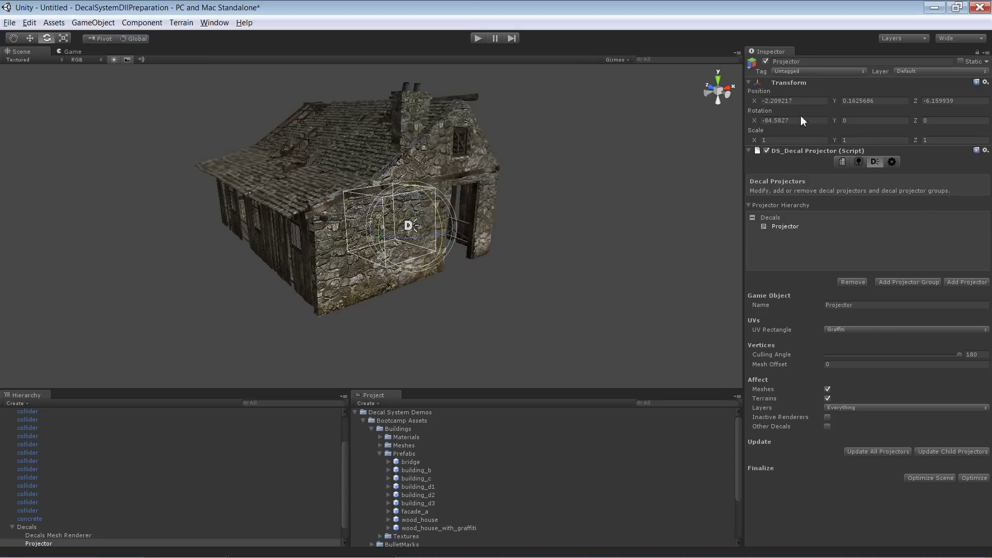
{"action": "left_click_drag", "start_coordinate": [764, 121], "coordinate": [818, 128]}
{"action": "type", "text": "-90"}
{"action": "key", "text": "Return"}
Move the projector onto the house's front stone wall, to about X -1.25, Y -0.60, Z -4.99.
{"action": "left_click_drag", "start_coordinate": [369, 289], "coordinate": [421, 304], "text": "alt"}
{"action": "key", "text": "w"}
{"action": "left_click_drag", "start_coordinate": [473, 217], "coordinate": [516, 227]}
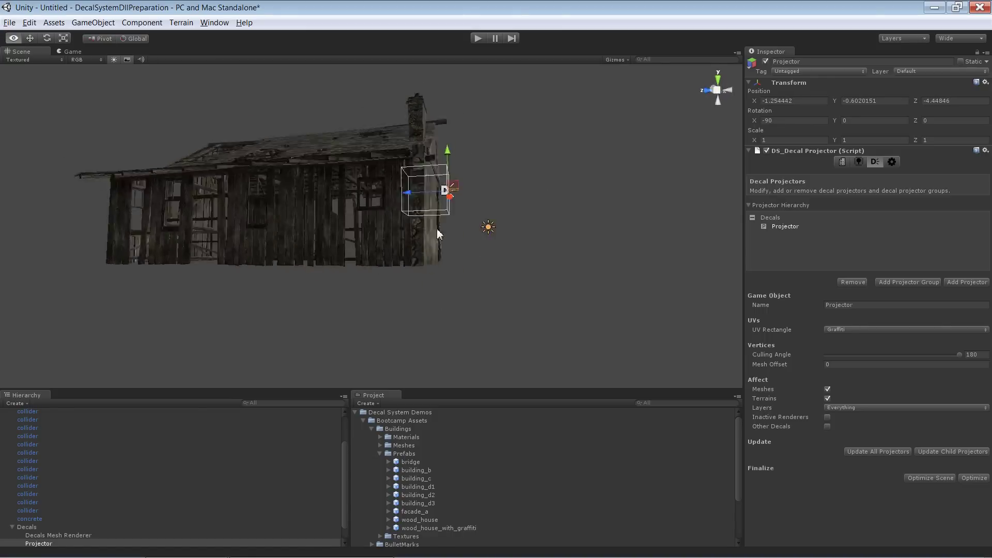
{"action": "right_click_drag", "start_coordinate": [517, 227], "coordinate": [498, 313], "text": "alt"}
{"action": "left_click_drag", "start_coordinate": [498, 313], "coordinate": [587, 270], "text": "alt"}
{"action": "right_click_drag", "start_coordinate": [587, 271], "coordinate": [398, 360], "text": "alt"}
{"action": "left_click_drag", "start_coordinate": [398, 361], "coordinate": [379, 310], "text": "alt"}
{"action": "right_click_drag", "start_coordinate": [379, 310], "coordinate": [597, 239], "text": "alt"}
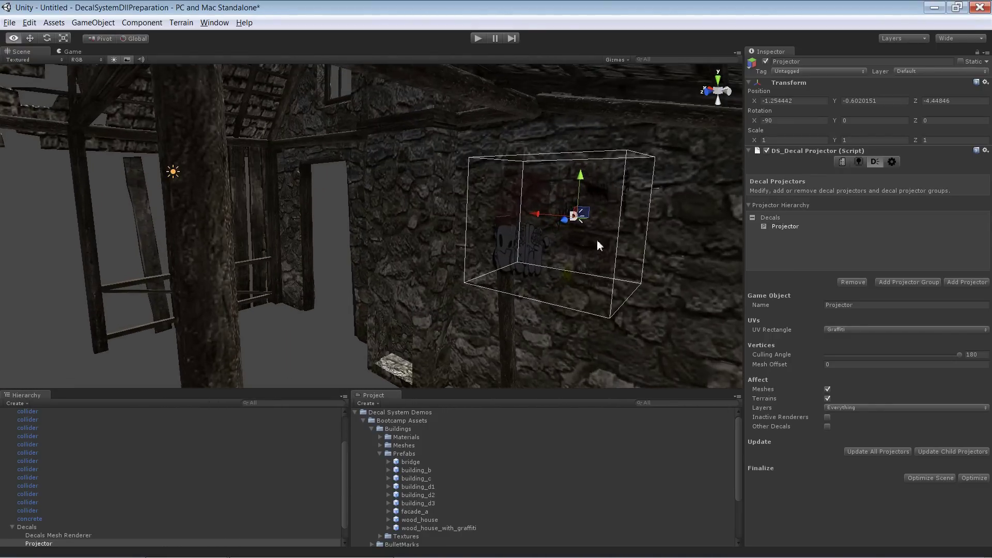
{"action": "right_click_drag", "start_coordinate": [650, 259], "coordinate": [581, 269]}
{"action": "left_click_drag", "start_coordinate": [582, 274], "coordinate": [421, 221], "text": "alt"}
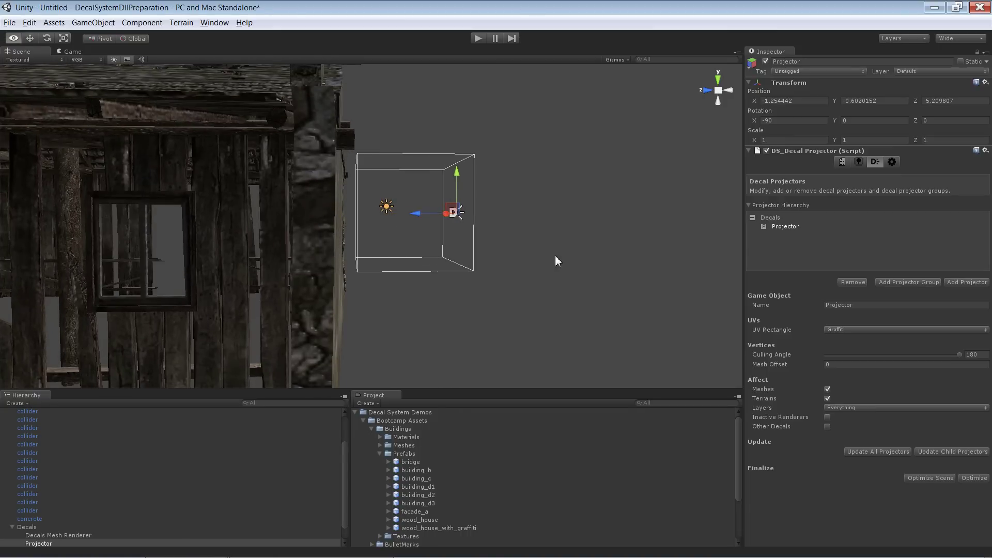
{"action": "left_click_drag", "start_coordinate": [554, 258], "coordinate": [398, 226], "text": "alt"}
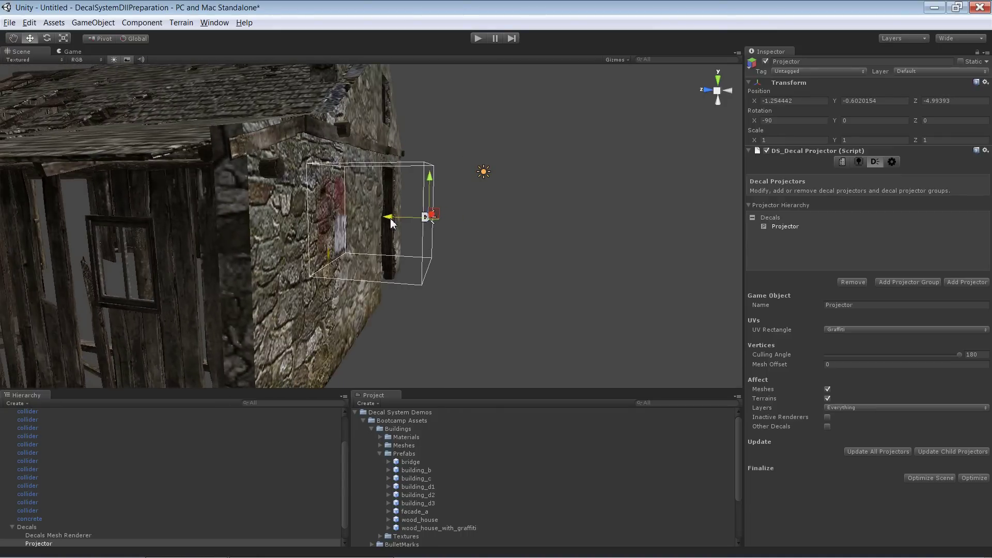
{"action": "left_click_drag", "start_coordinate": [460, 257], "coordinate": [372, 244], "text": "alt"}
Scale the projector up to about 2.54 in X and 1.49 in Z so the graffiti covers the stone wall.
{"action": "key", "text": "r"}
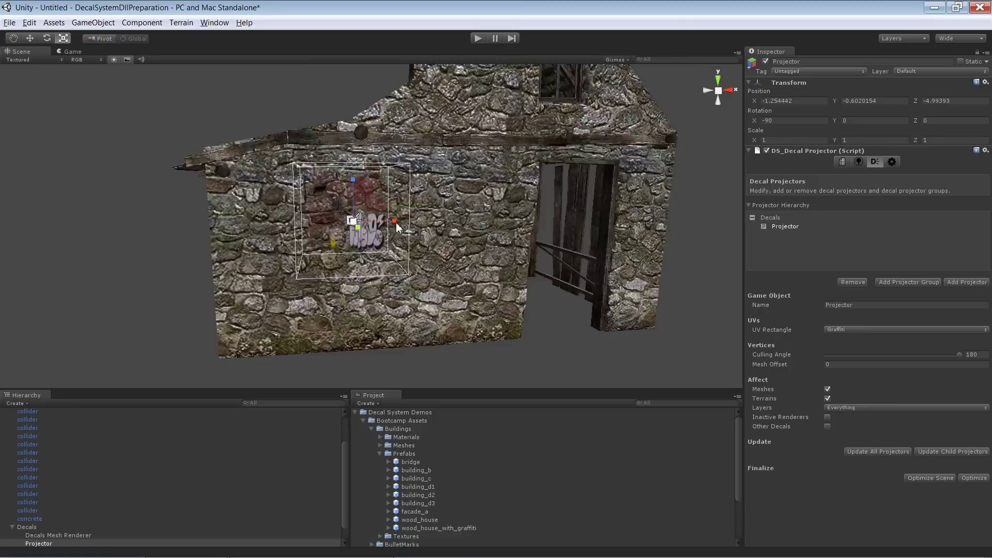
{"action": "scroll", "coordinate": [396, 222], "scroll_direction": "down", "scroll_amount": 8}
{"action": "left_click", "coordinate": [396, 223]}
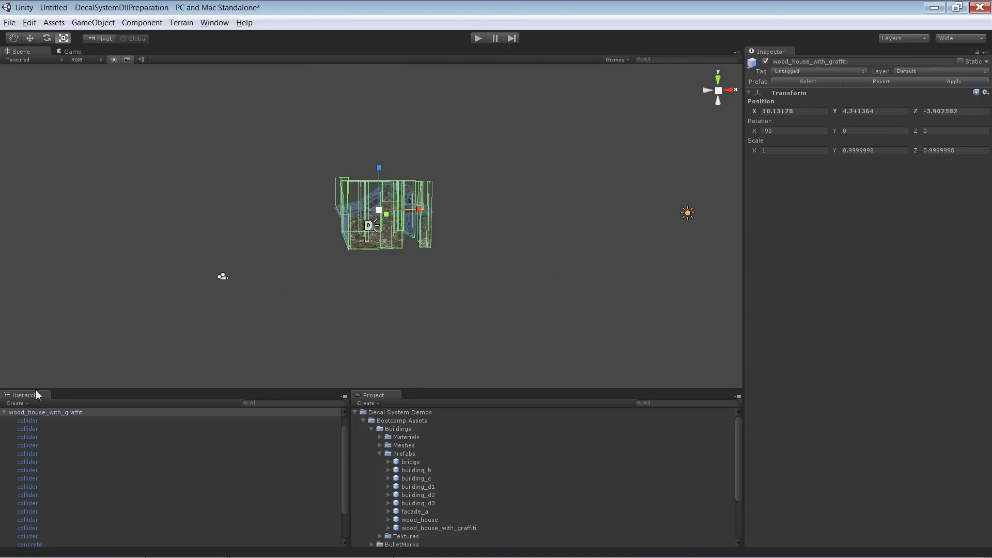
{"action": "left_click", "coordinate": [364, 290]}
{"action": "right_click_drag", "start_coordinate": [364, 290], "coordinate": [437, 304], "text": "alt"}
{"action": "left_click", "coordinate": [373, 228]}
{"action": "key", "text": "r"}
{"action": "left_click_drag", "start_coordinate": [412, 226], "coordinate": [374, 217]}
Reposition the enlarged projector on the wall at about X -0.97, Y -0.97 and deselect it.
{"action": "key", "text": "w"}
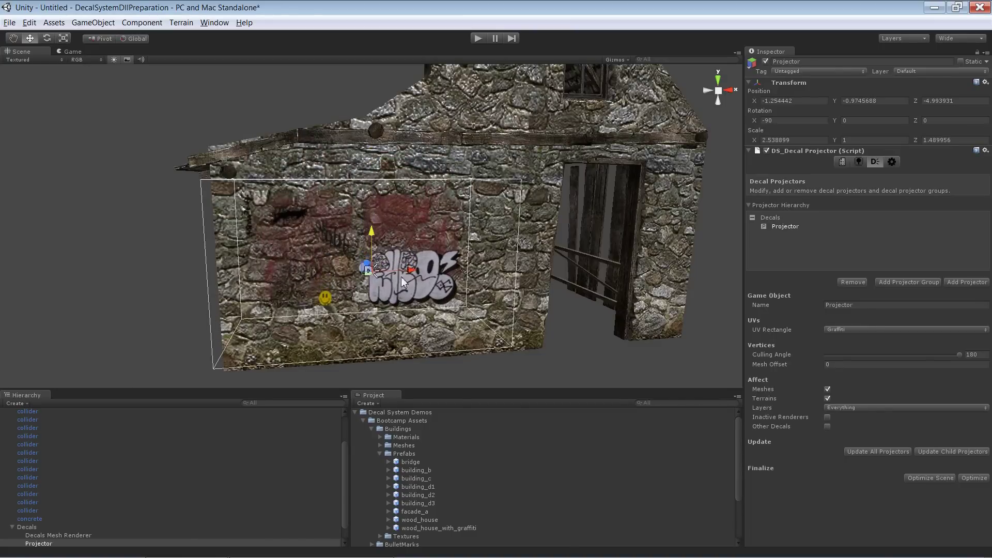
{"action": "left_click_drag", "start_coordinate": [401, 277], "coordinate": [440, 269]}
{"action": "key", "text": "alt"}
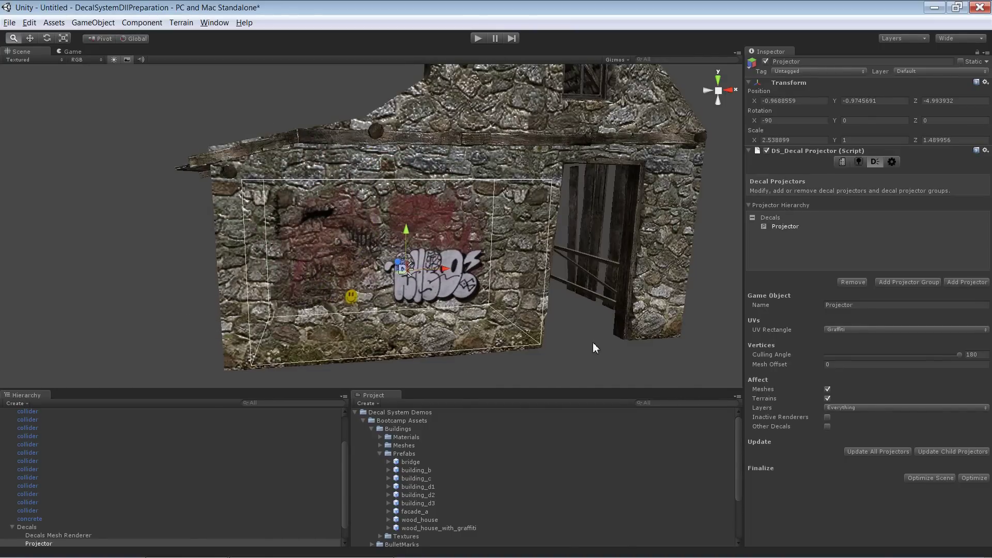
{"action": "right_click_drag", "start_coordinate": [593, 342], "coordinate": [641, 256], "text": "alt"}
{"action": "left_click", "coordinate": [534, 305]}
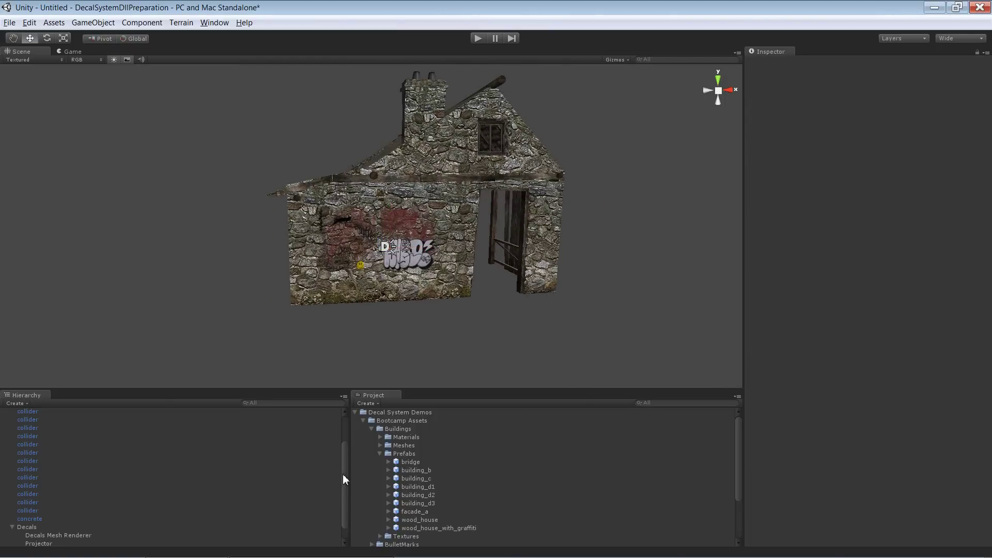
Apply the changes on the wood_house_with_graffiti instance to its prefab and deselect it.
{"action": "left_click", "coordinate": [13, 527]}
{"action": "left_click", "coordinate": [26, 527]}
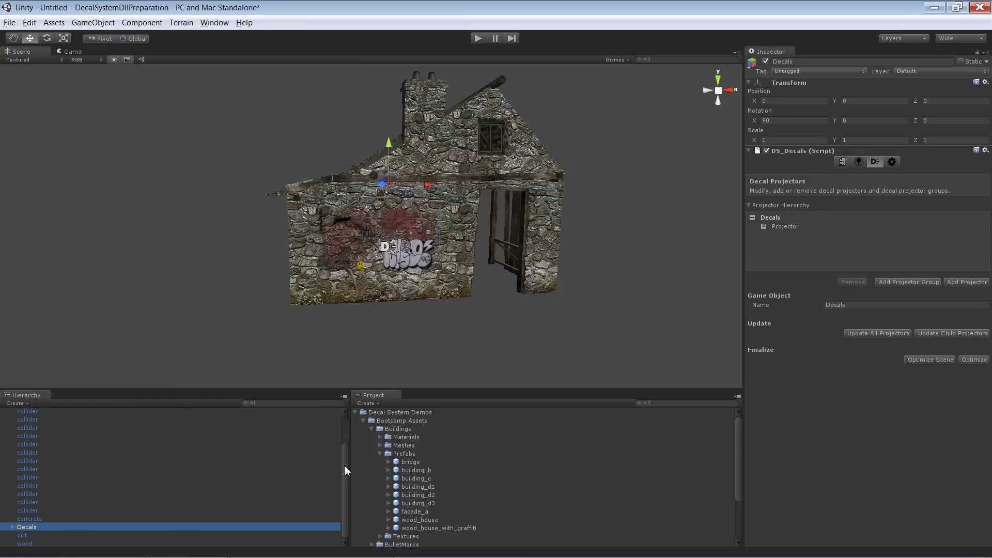
{"action": "left_click_drag", "start_coordinate": [345, 470], "coordinate": [354, 427]}
{"action": "left_click", "coordinate": [66, 429]}
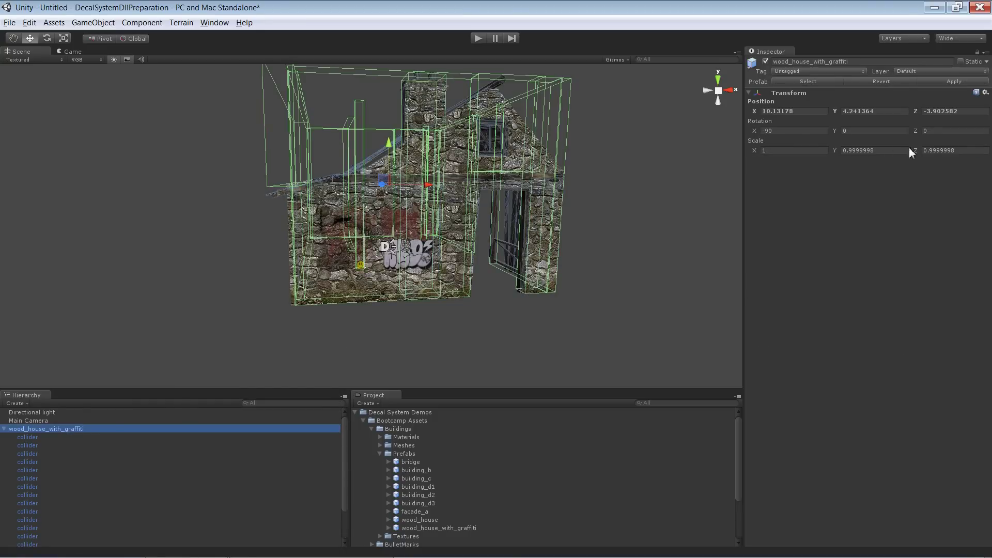
{"action": "left_click", "coordinate": [964, 81]}
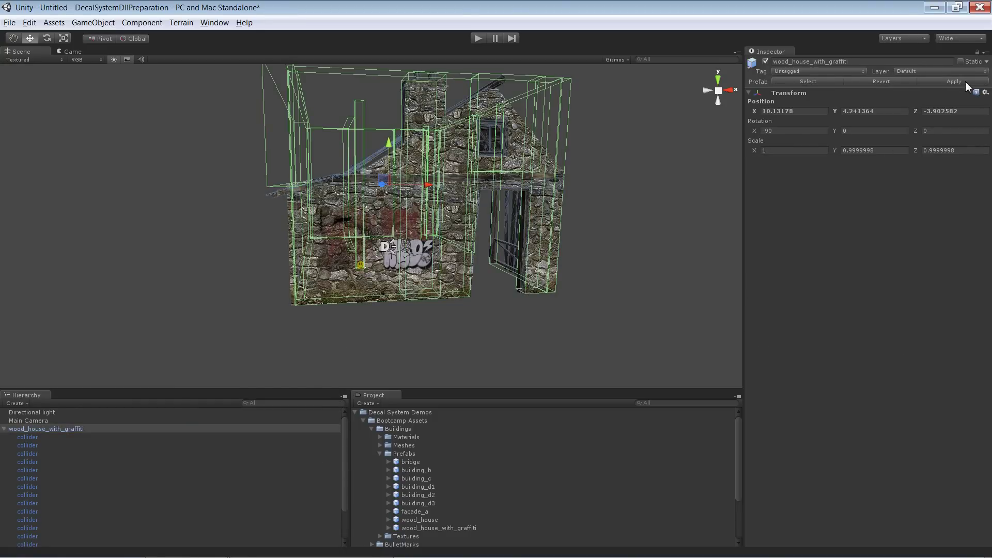
{"action": "left_click", "coordinate": [658, 268]}
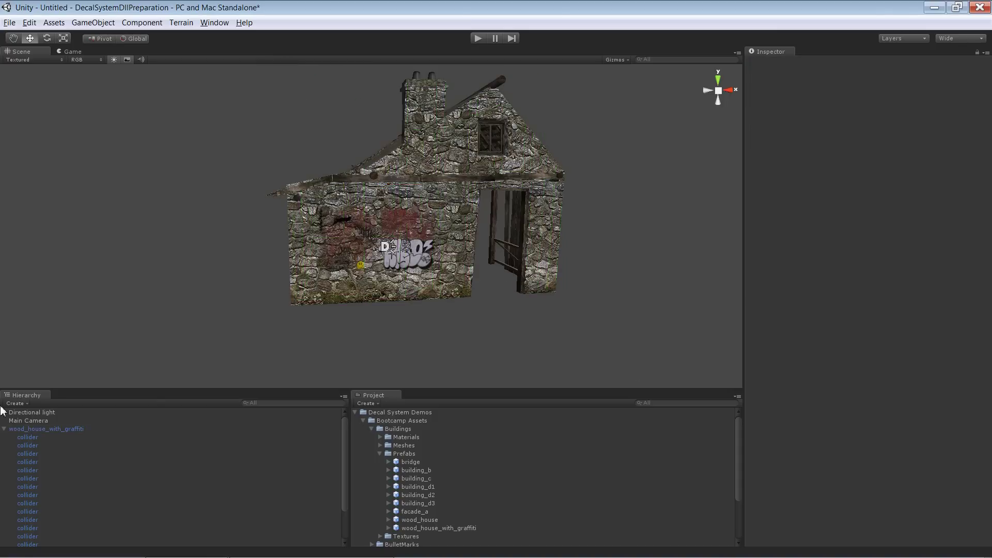
Replace the wood_house_with_graffiti object in the scene with a fresh instance of the prefab.
{"action": "scroll", "coordinate": [149, 469], "scroll_direction": "down", "scroll_amount": 5}
{"action": "scroll", "coordinate": [31, 527], "scroll_direction": "up", "scroll_amount": 5}
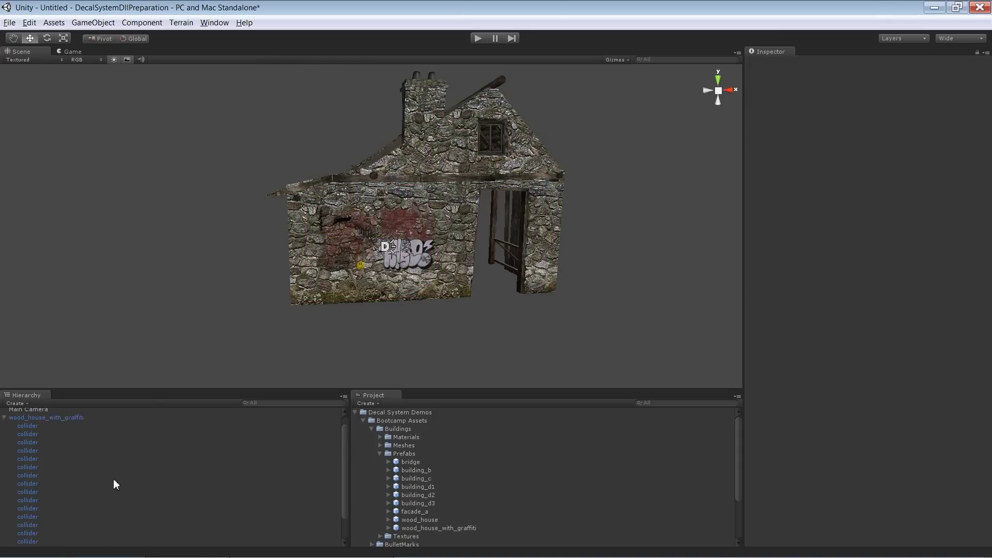
{"action": "left_click", "coordinate": [27, 430]}
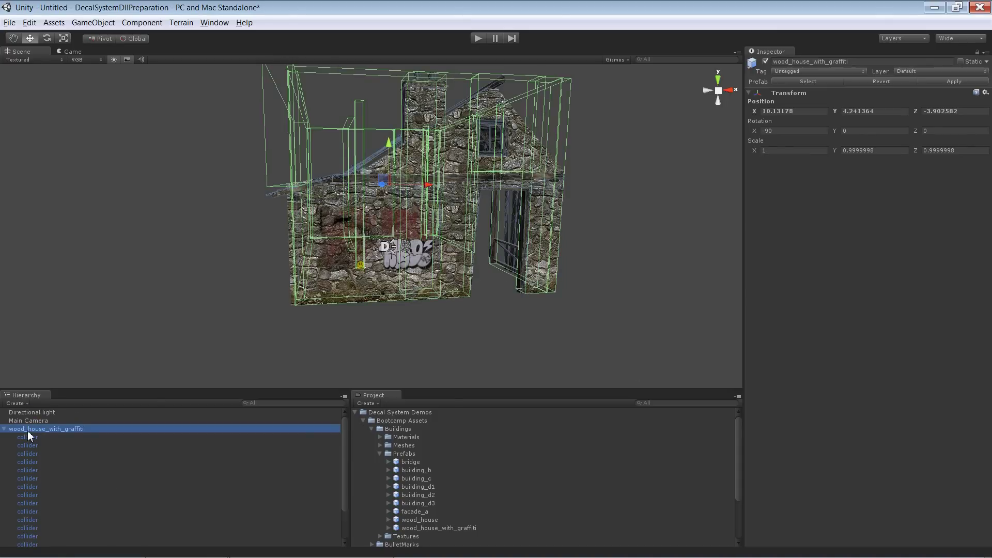
{"action": "key", "text": "Delete"}
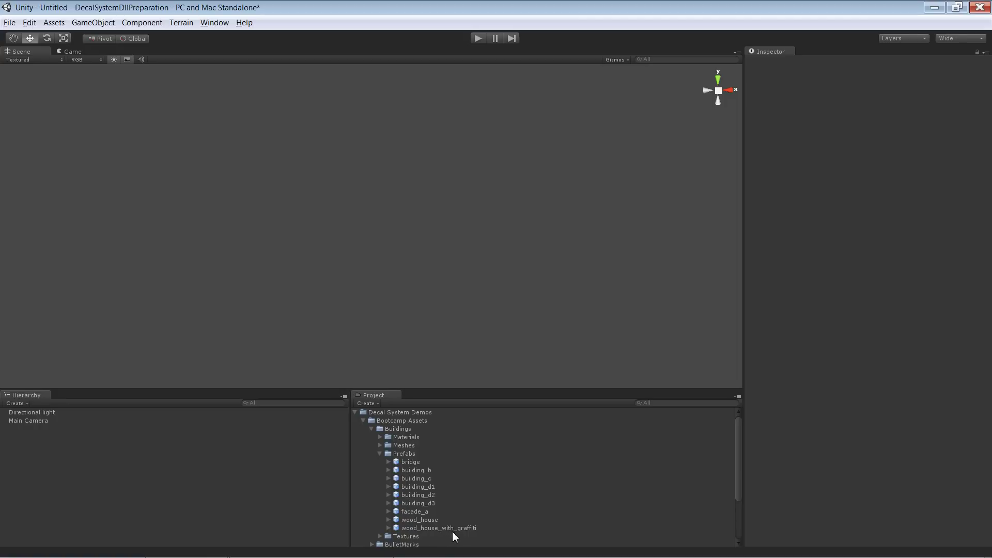
{"action": "left_click_drag", "start_coordinate": [458, 528], "coordinate": [132, 485]}
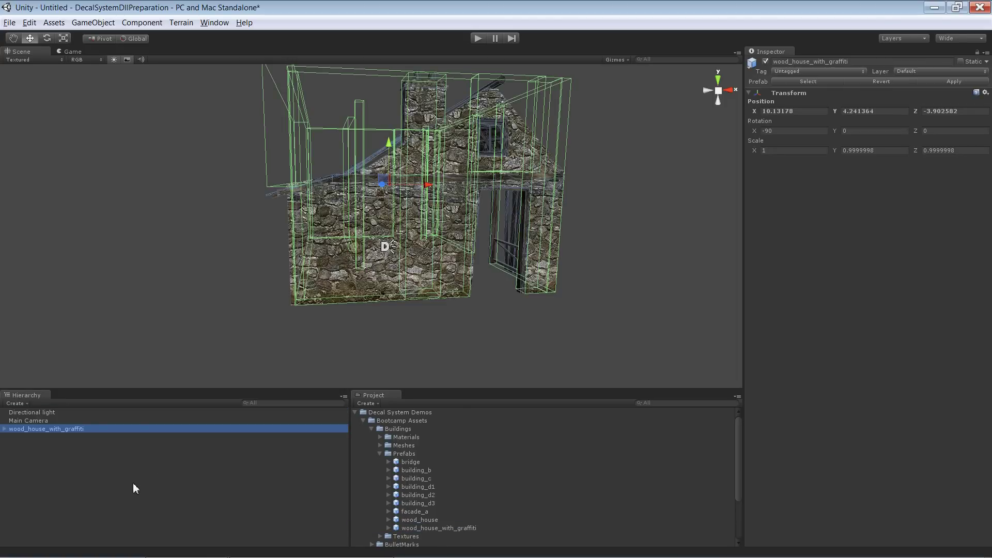
{"action": "left_click", "coordinate": [172, 296]}
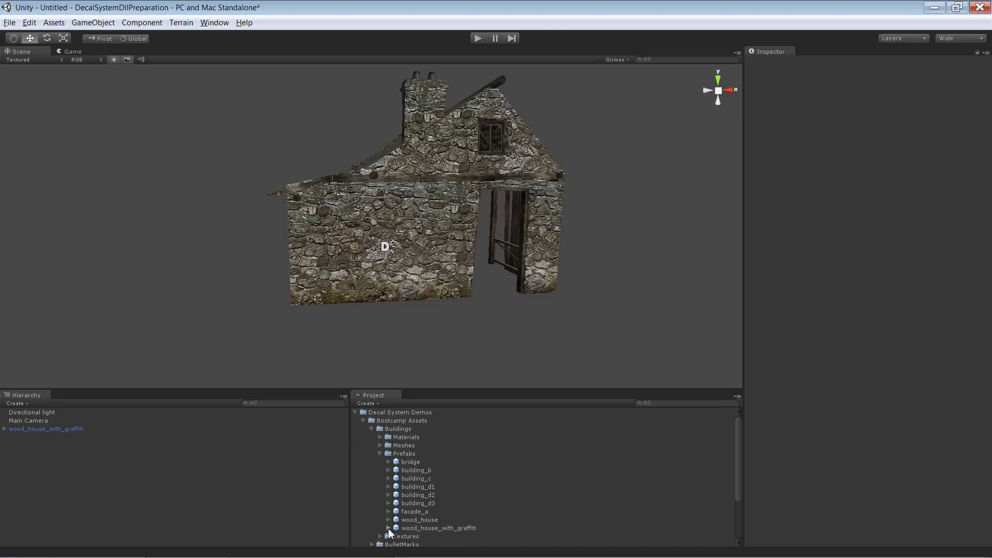
Inspect the Decals object inside the wood_house_with_graffiti prefab and locate its counterpart in the scene instance.
{"action": "left_click", "coordinate": [411, 528]}
{"action": "key", "text": "Right"}
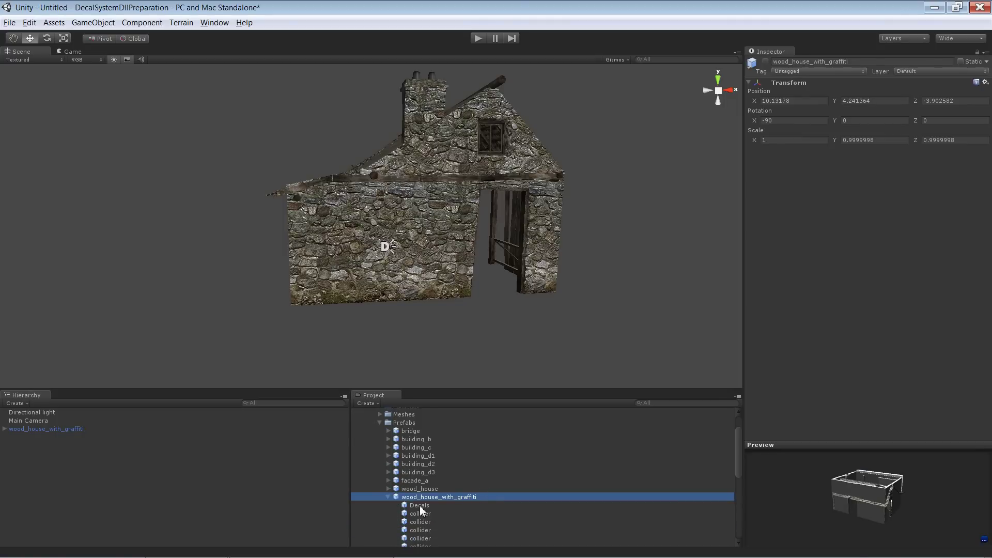
{"action": "left_click", "coordinate": [420, 507]}
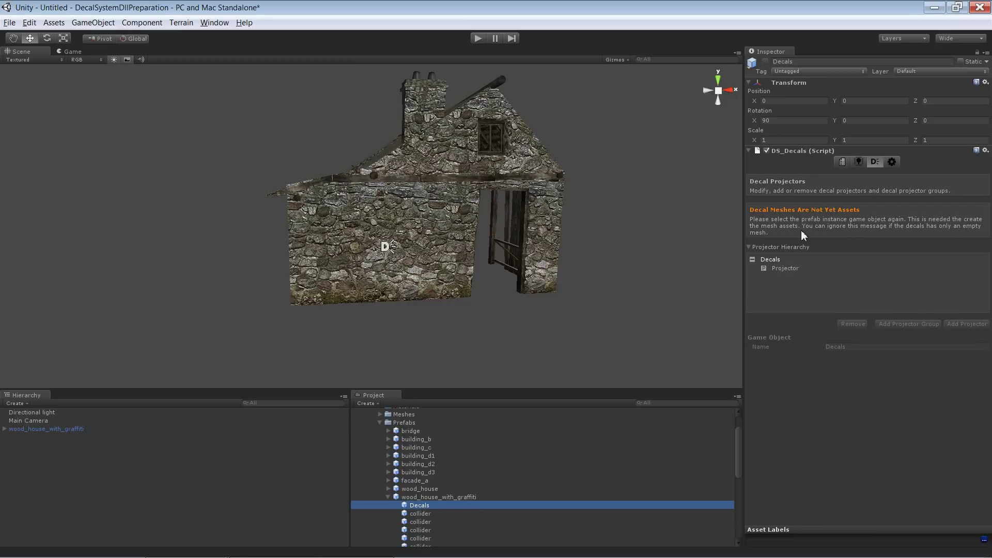
{"action": "left_click", "coordinate": [5, 429]}
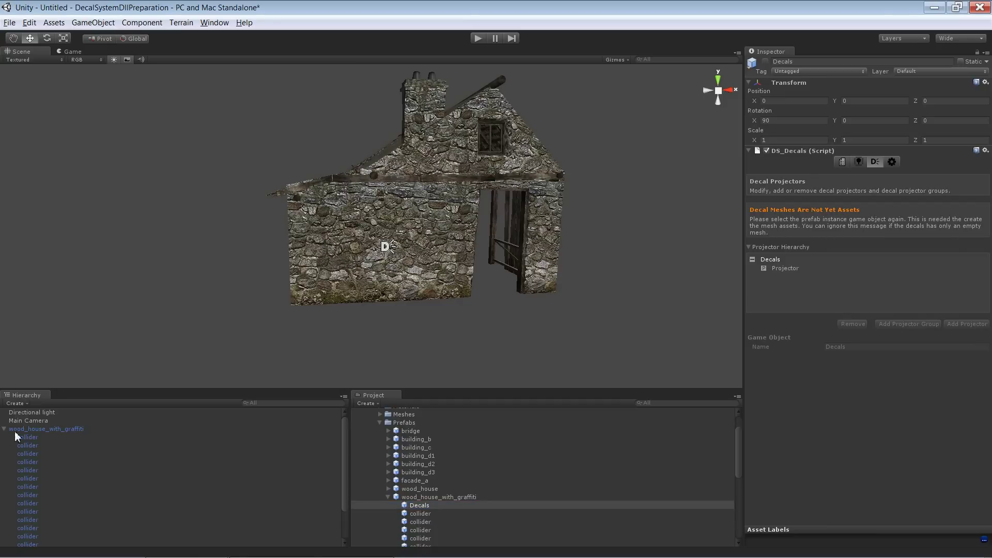
{"action": "scroll", "coordinate": [63, 432], "scroll_direction": "down", "scroll_amount": 5}
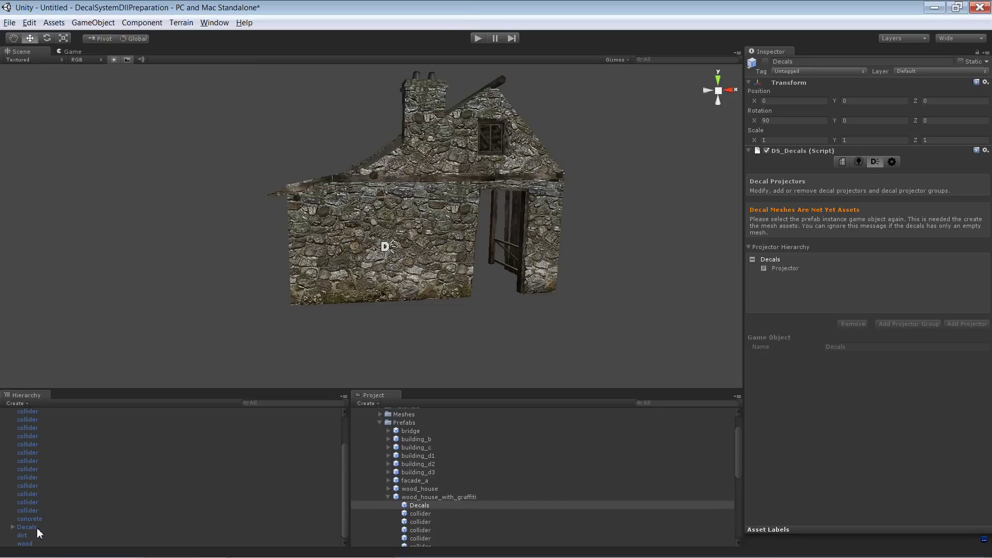
Collapse the project folders and delete the Decals Mesh asset from the project.
{"action": "left_click", "coordinate": [380, 423]}
{"action": "left_click", "coordinate": [356, 412]}
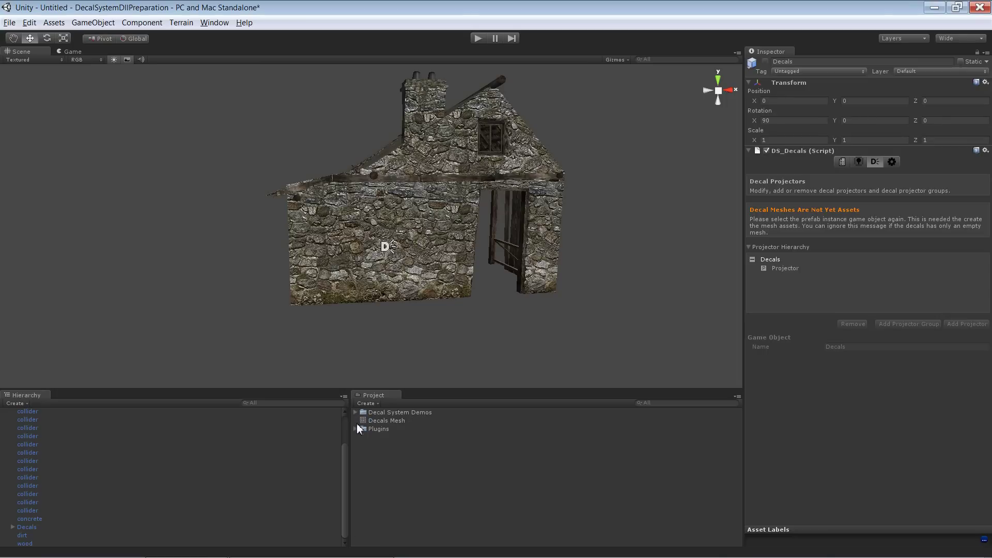
{"action": "left_click", "coordinate": [391, 421]}
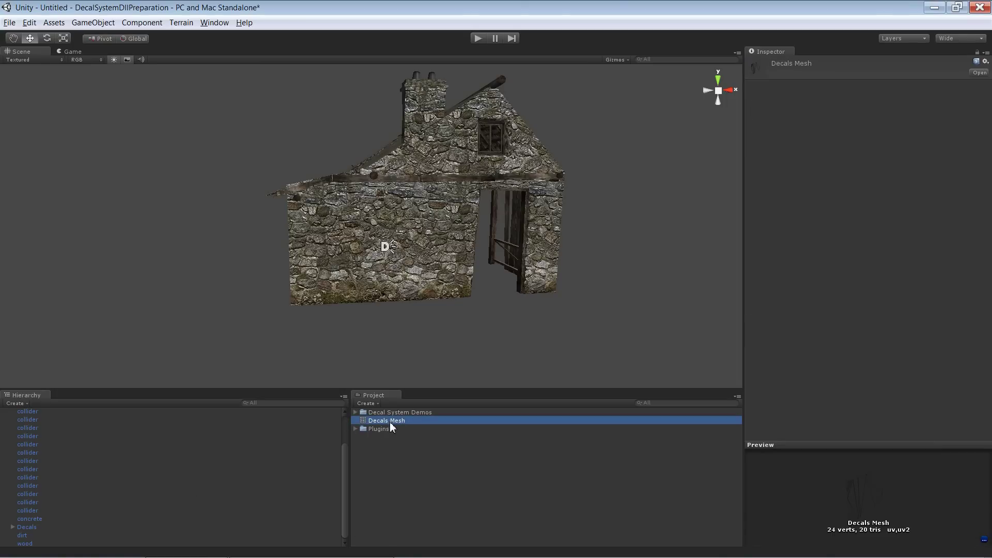
{"action": "key", "text": "Delete"}
{"action": "key", "text": "Return"}
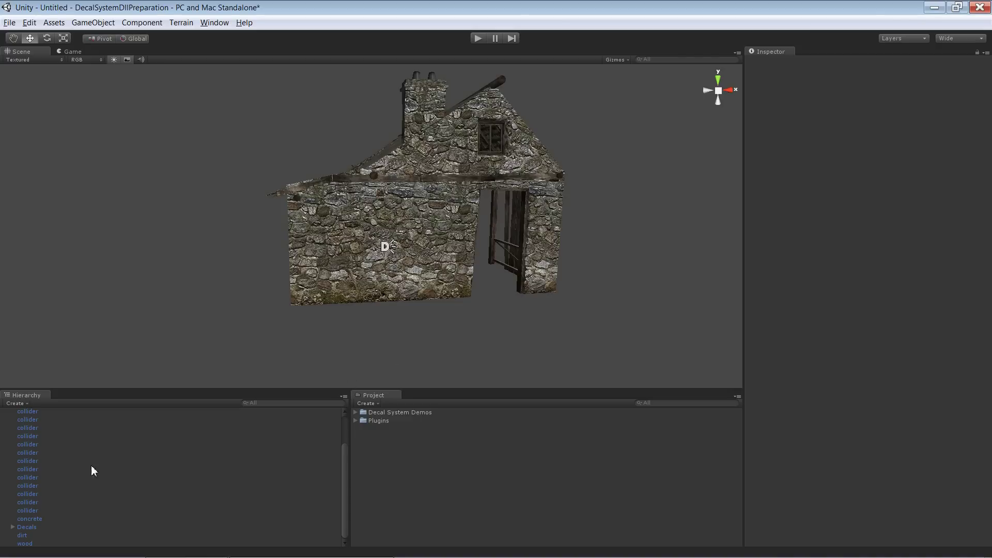
Inspect the Decals object of the scene's wood_house_with_graffiti instance and check the Plugins and Decal System Demos folders for a mesh asset.
{"action": "left_click", "coordinate": [33, 528]}
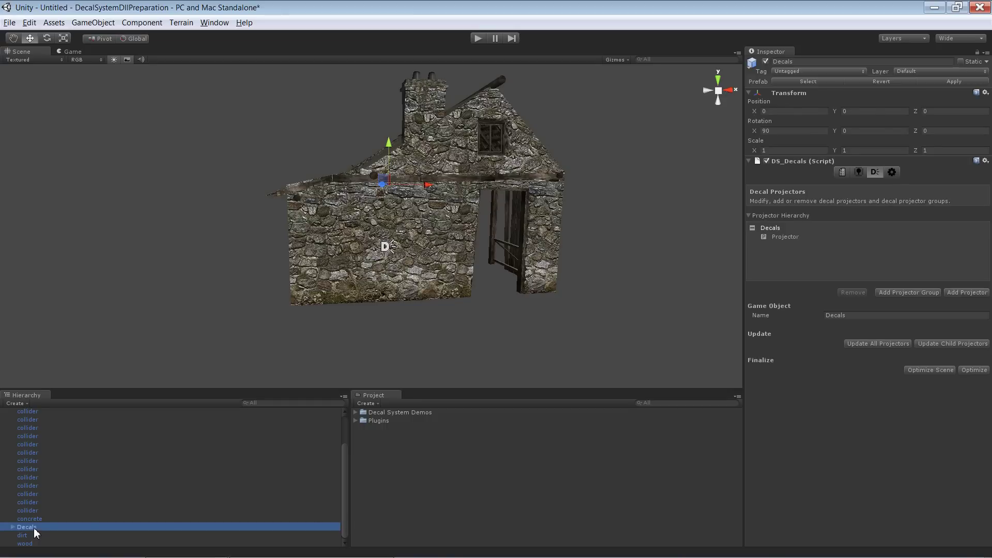
{"action": "scroll", "coordinate": [81, 480], "scroll_direction": "up", "scroll_amount": 5}
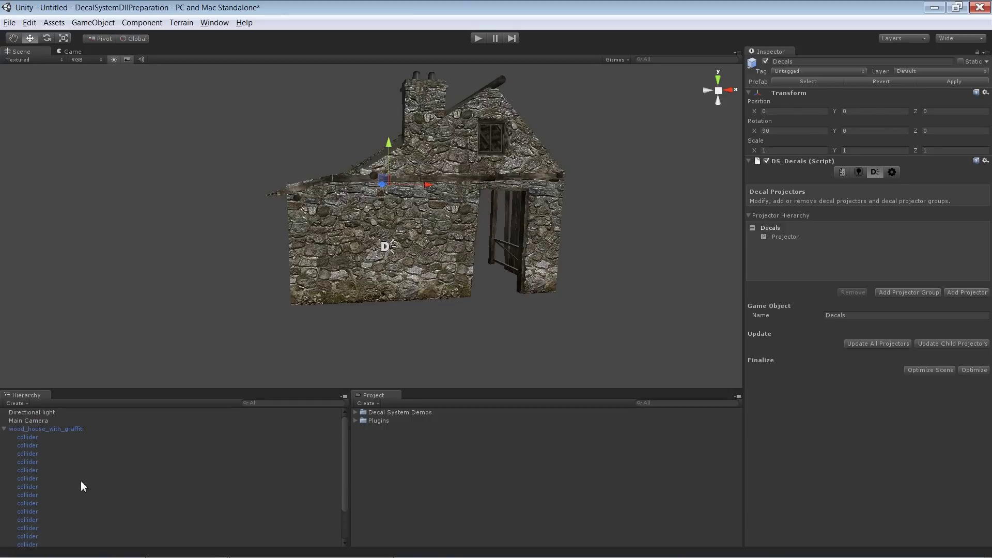
{"action": "scroll", "coordinate": [81, 480], "scroll_direction": "down", "scroll_amount": 5}
{"action": "left_click", "coordinate": [355, 420]}
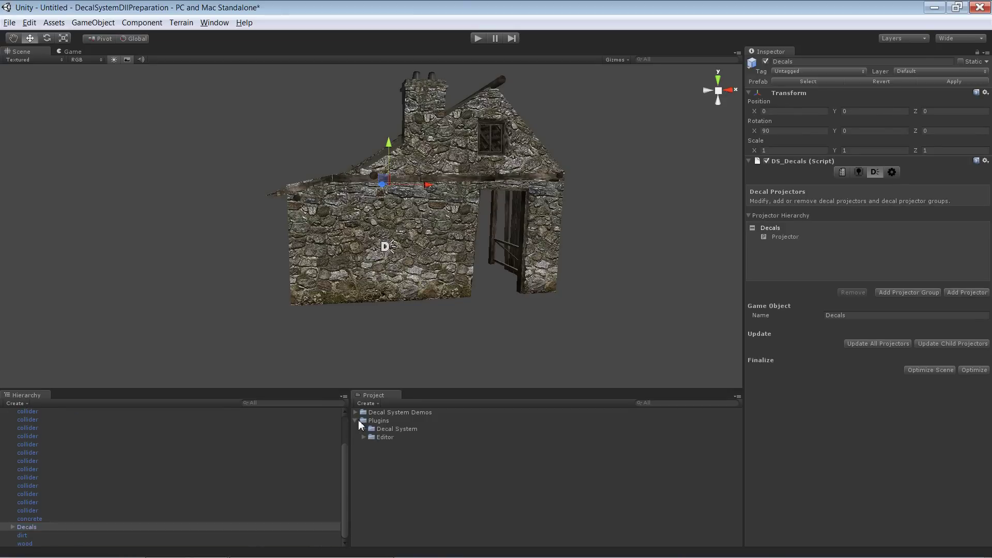
{"action": "left_click", "coordinate": [355, 421]}
{"action": "left_click", "coordinate": [355, 412]}
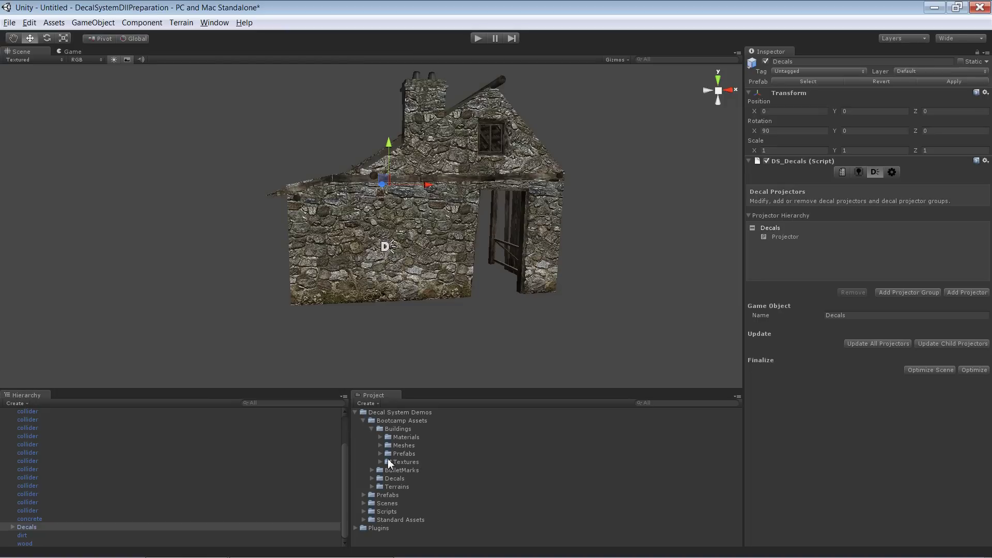
{"action": "left_click", "coordinate": [371, 429]}
{"action": "scroll", "coordinate": [143, 466], "scroll_direction": "up", "scroll_amount": 5}
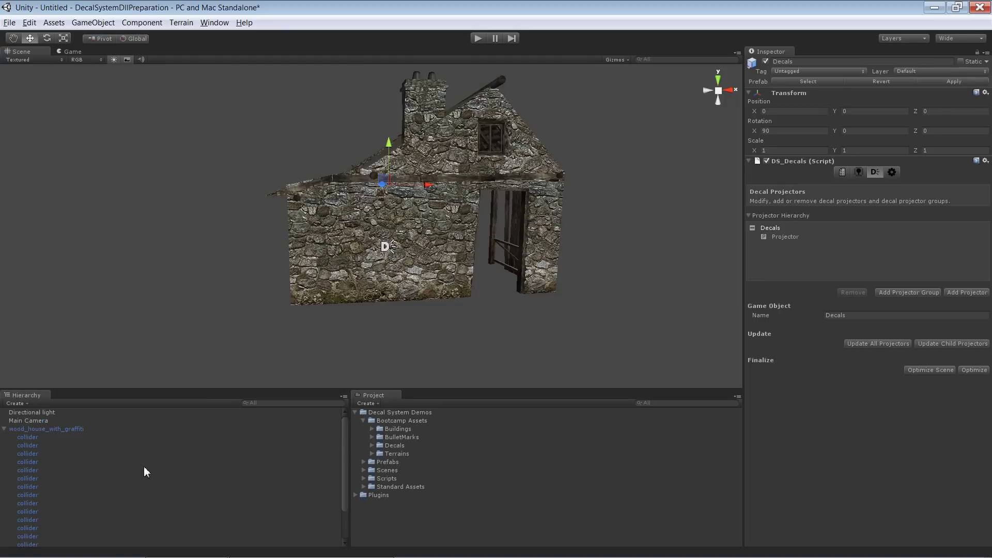
{"action": "scroll", "coordinate": [144, 466], "scroll_direction": "down", "scroll_amount": 5}
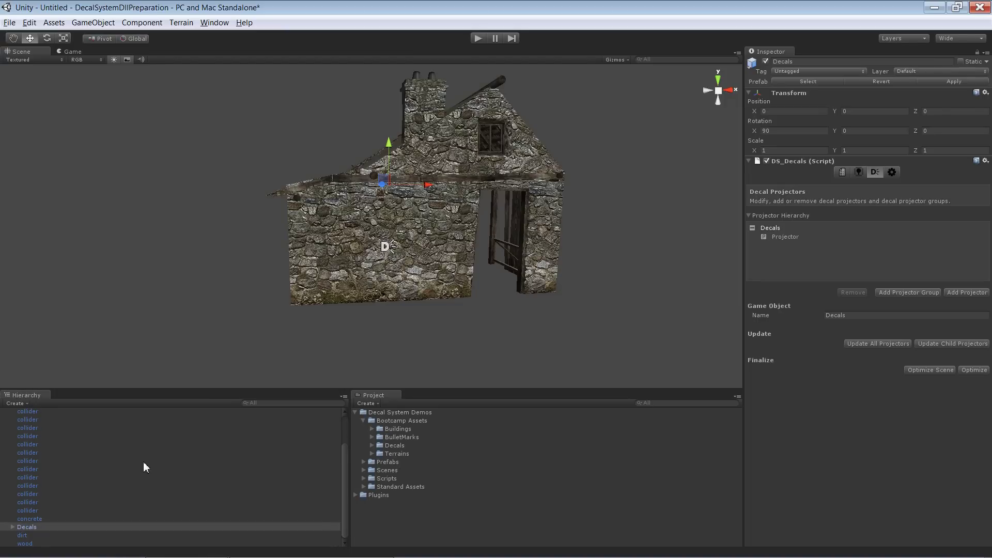
Nudge the graffiti projector along X to about -0.95 to rebuild the decals, and inspect the Decals Mesh asset in the project.
{"action": "left_click", "coordinate": [389, 246]}
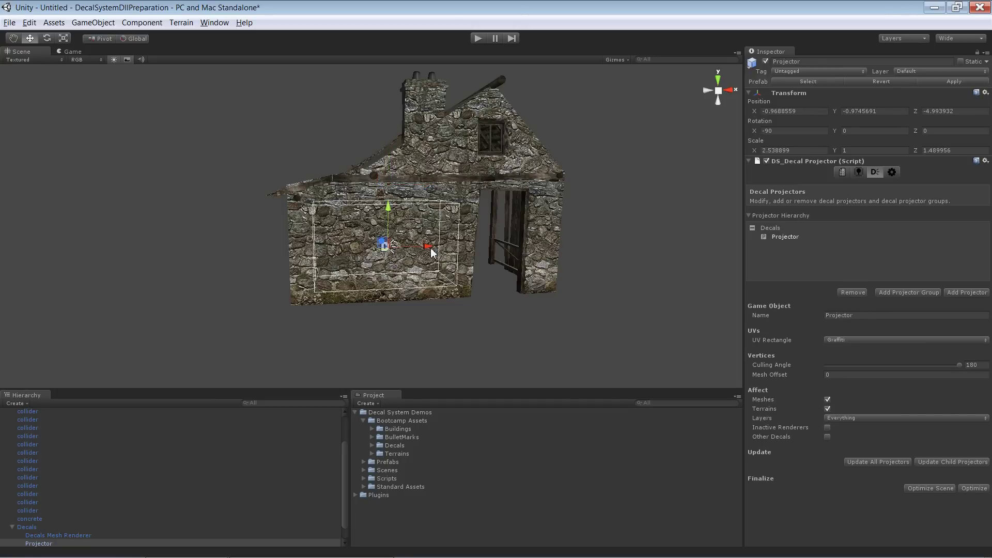
{"action": "left_click_drag", "start_coordinate": [433, 251], "coordinate": [431, 251]}
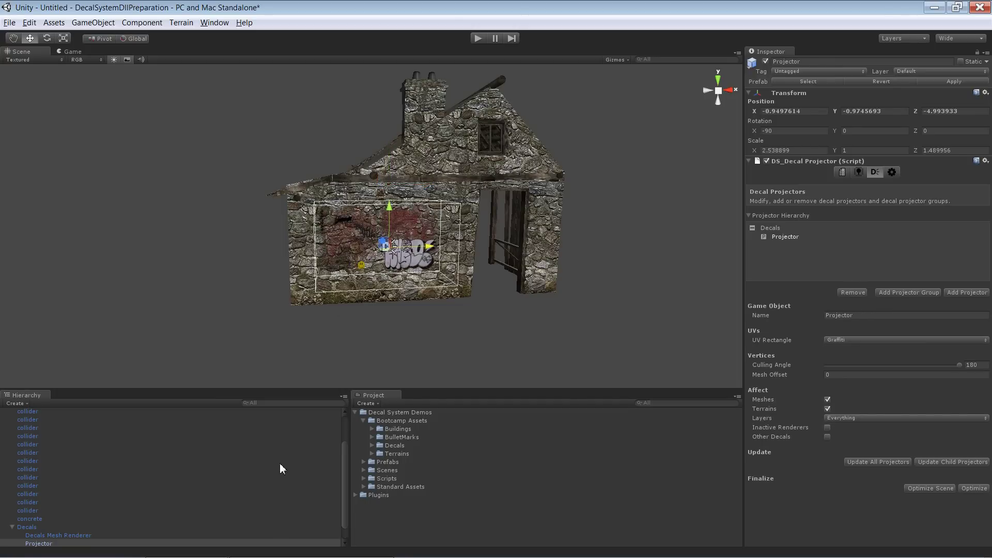
{"action": "left_click", "coordinate": [27, 527]}
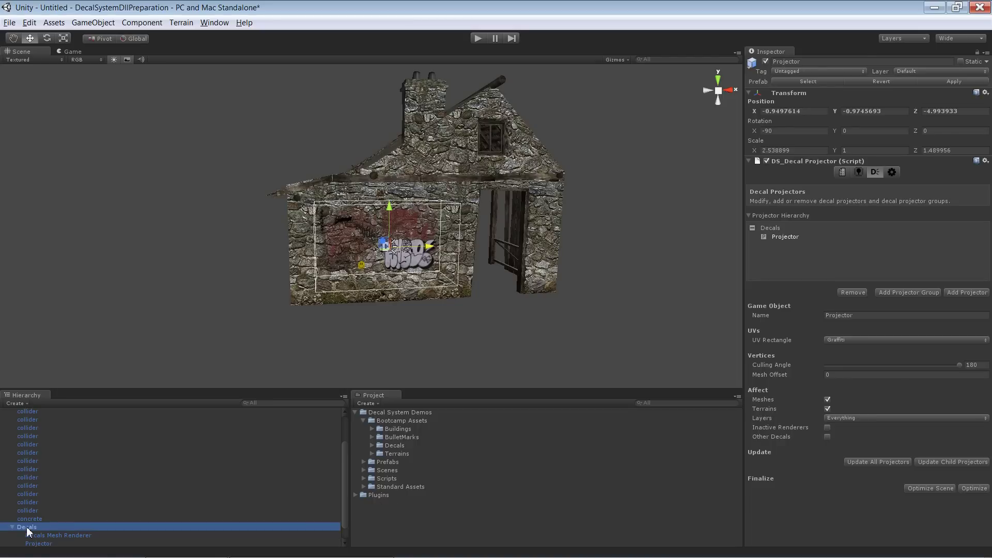
{"action": "left_click", "coordinate": [32, 535]}
{"action": "left_click", "coordinate": [35, 528]}
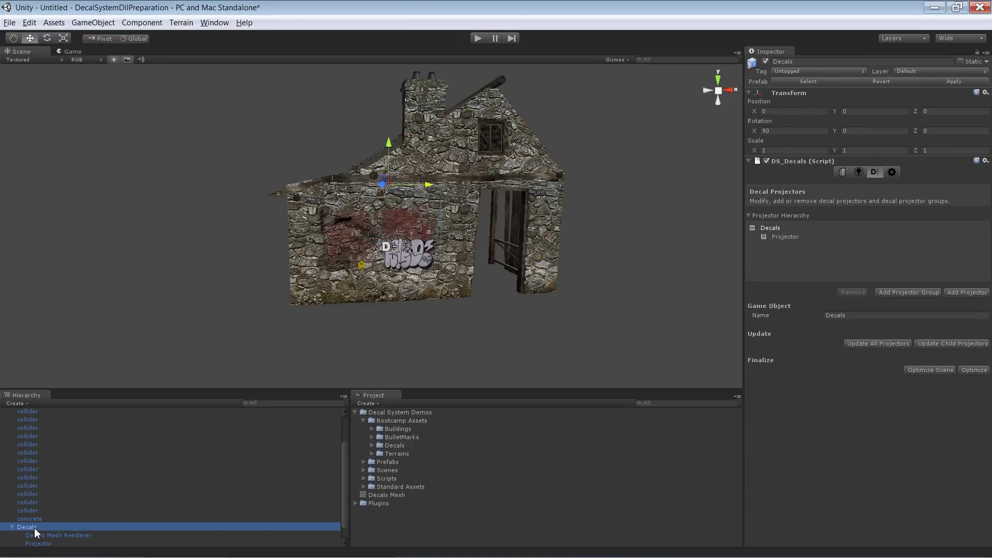
{"action": "left_click", "coordinate": [388, 496]}
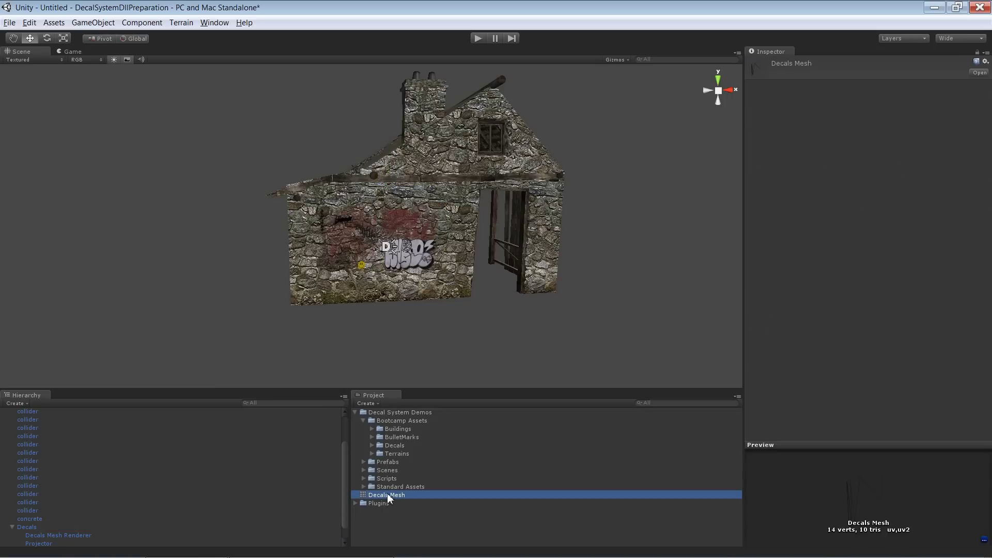
{"action": "left_click", "coordinate": [364, 420]}
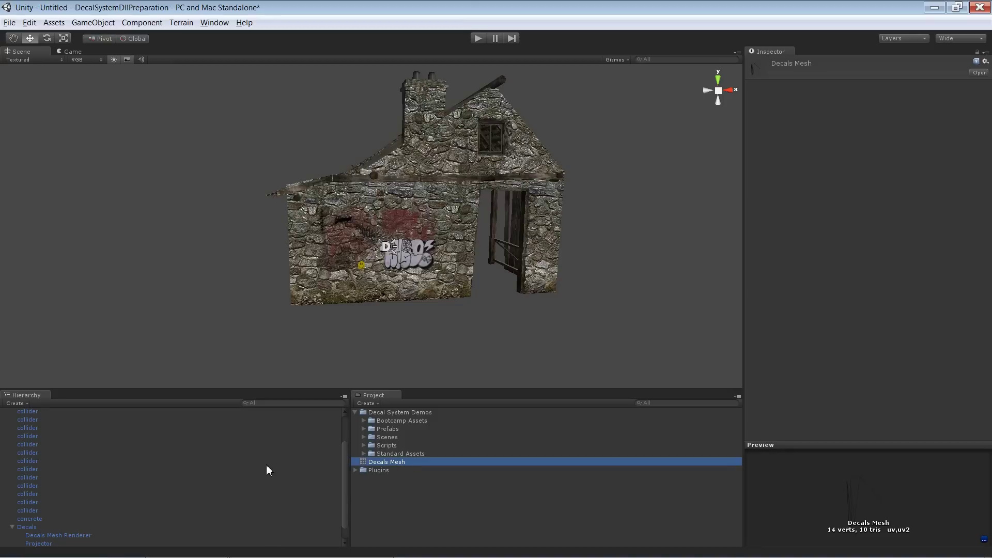
Set the Decals object's Mesh Asset Folder to Decal System Demos/Bootcamp Assets/Buildings/Meshes.
{"action": "left_click", "coordinate": [44, 528]}
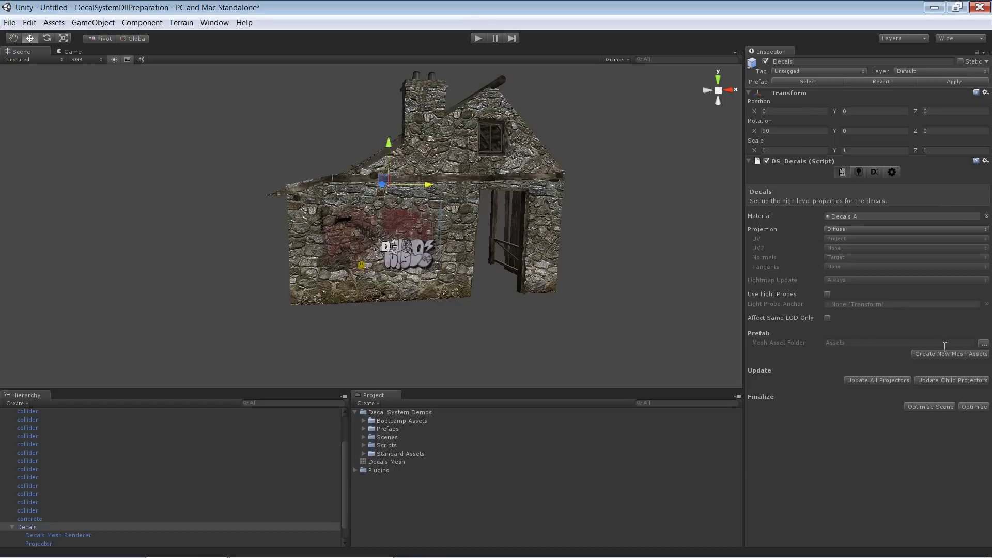
{"action": "left_click", "coordinate": [985, 344]}
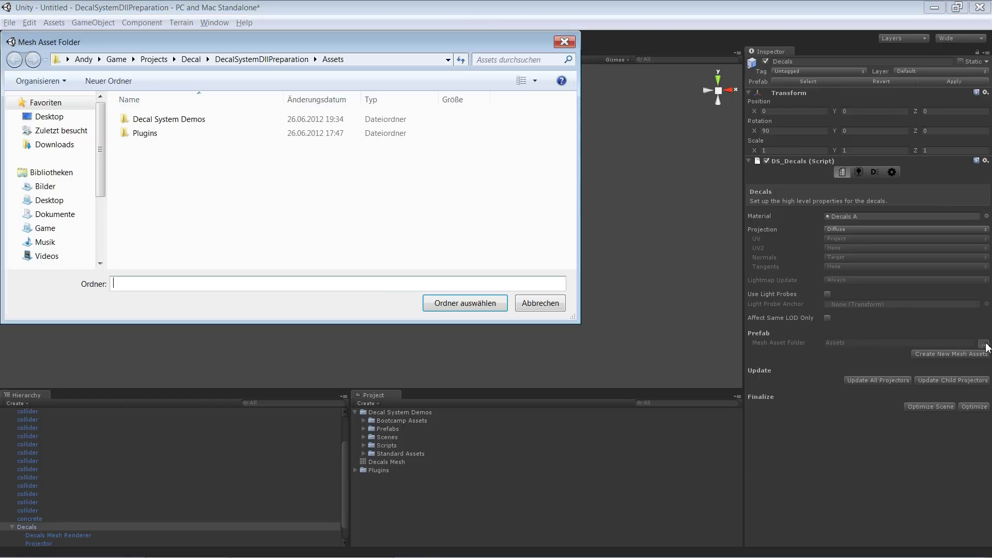
{"action": "double_click", "coordinate": [188, 121]}
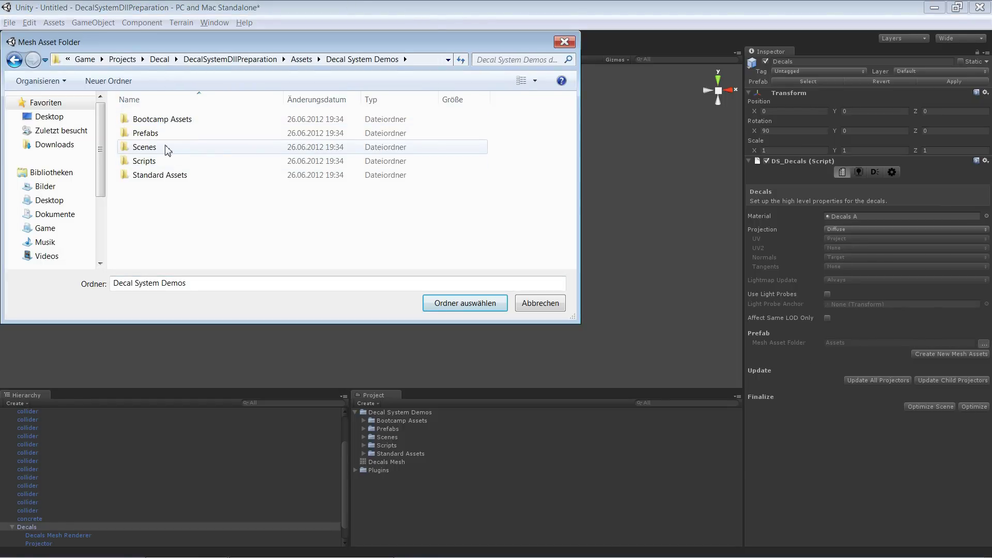
{"action": "double_click", "coordinate": [187, 123]}
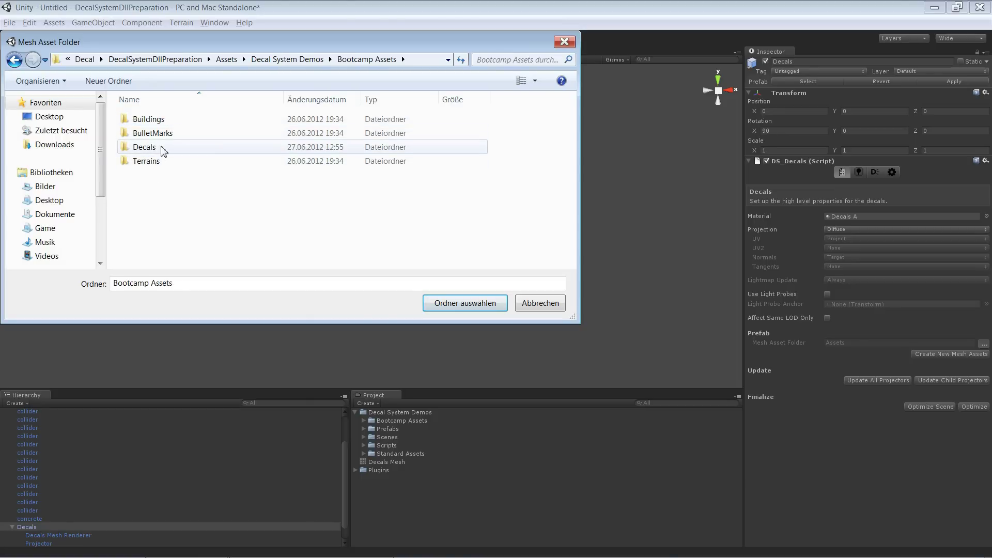
{"action": "double_click", "coordinate": [175, 122]}
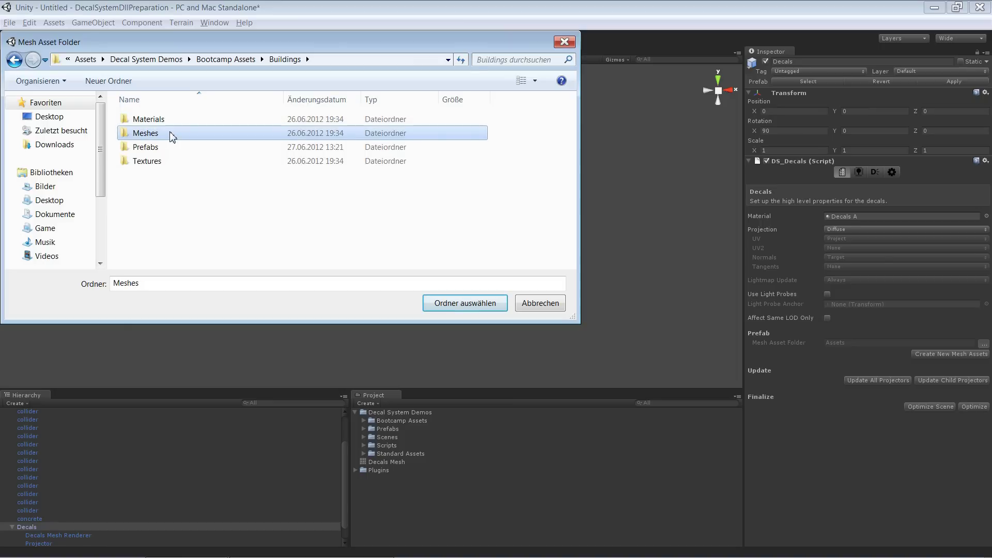
{"action": "double_click", "coordinate": [171, 134]}
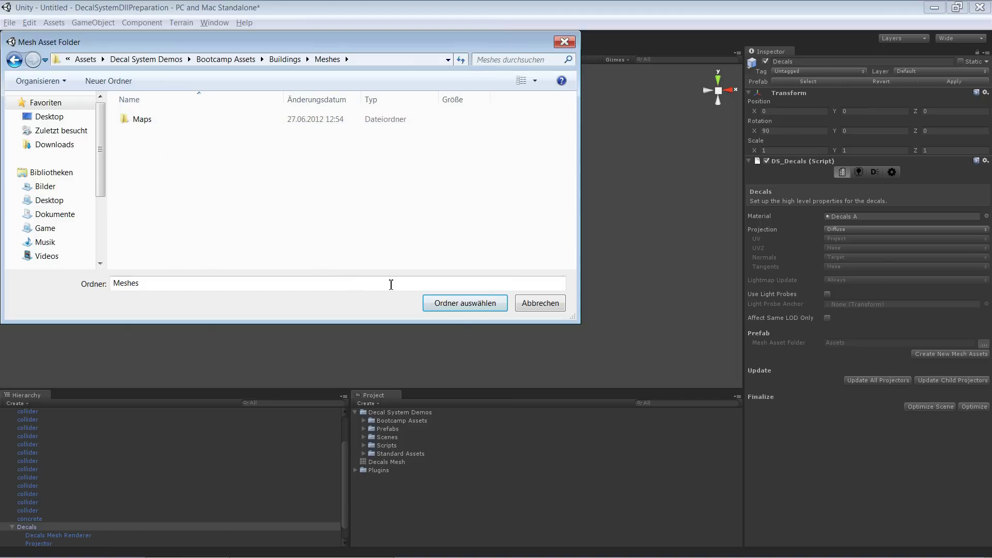
{"action": "left_click", "coordinate": [461, 308]}
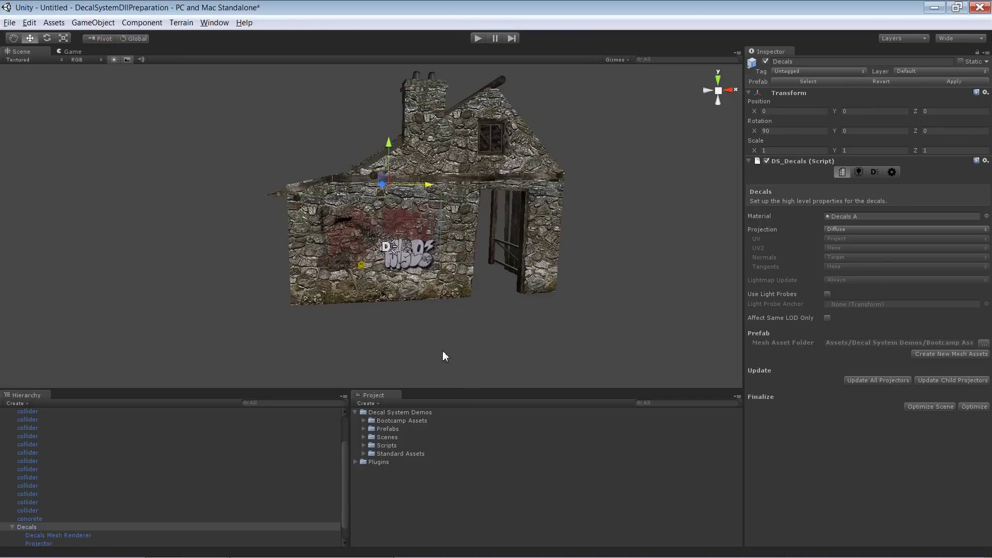
Inspect the Decals Mesh asset in the Buildings/Meshes folder and rotate its preview.
{"action": "left_click", "coordinate": [363, 421]}
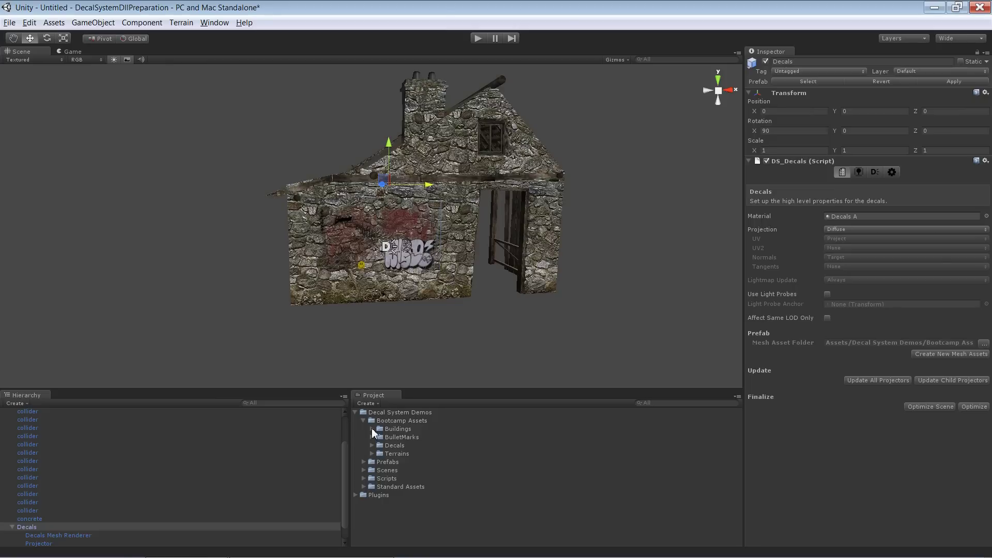
{"action": "left_click", "coordinate": [371, 428]}
{"action": "left_click", "coordinate": [381, 445]}
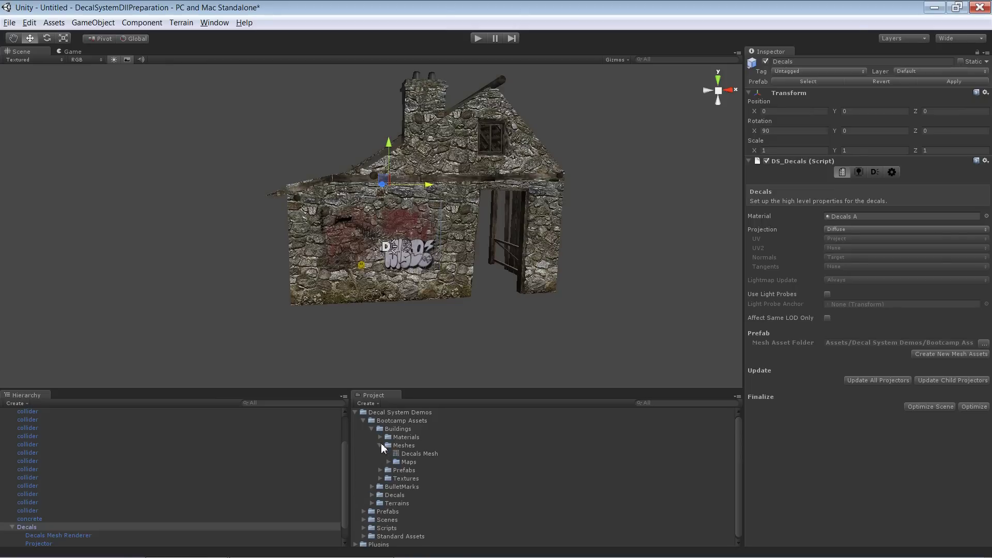
{"action": "left_click", "coordinate": [412, 454]}
{"action": "left_click_drag", "start_coordinate": [919, 514], "coordinate": [884, 489]}
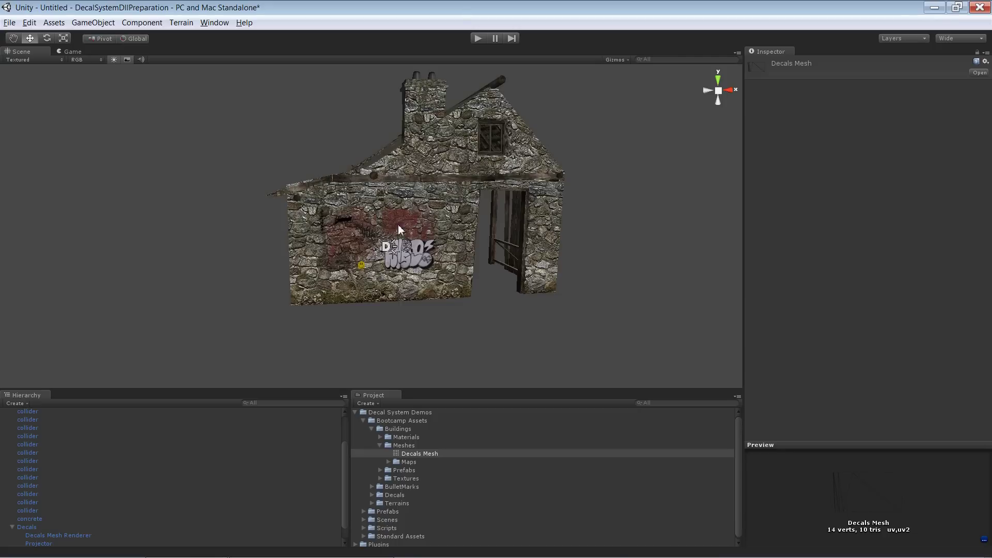
Delete the wood_house_with_graffiti instance from the scene.
{"action": "left_click", "coordinate": [12, 527]}
{"action": "scroll", "coordinate": [143, 474], "scroll_direction": "up", "scroll_amount": 5}
{"action": "left_click", "coordinate": [25, 427]}
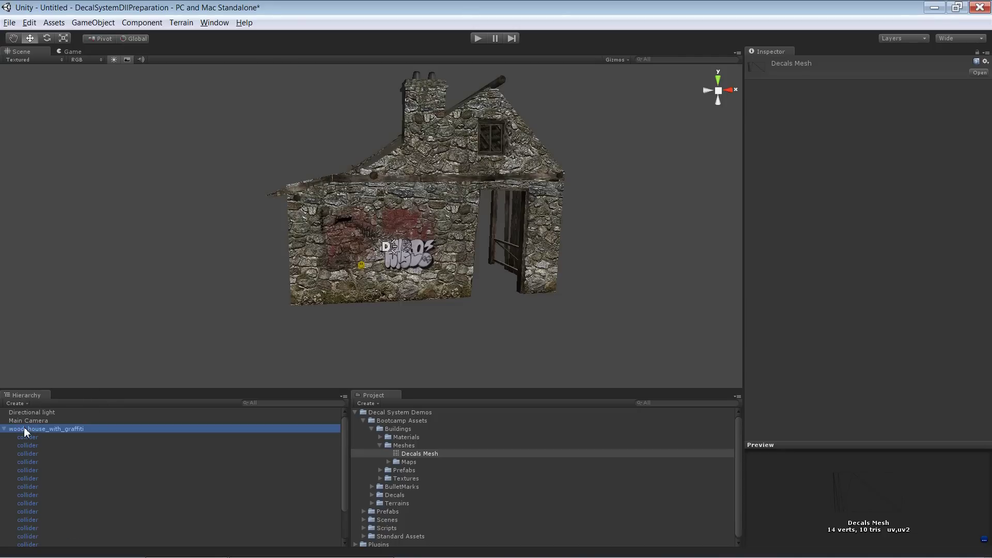
{"action": "key", "text": "Delete"}
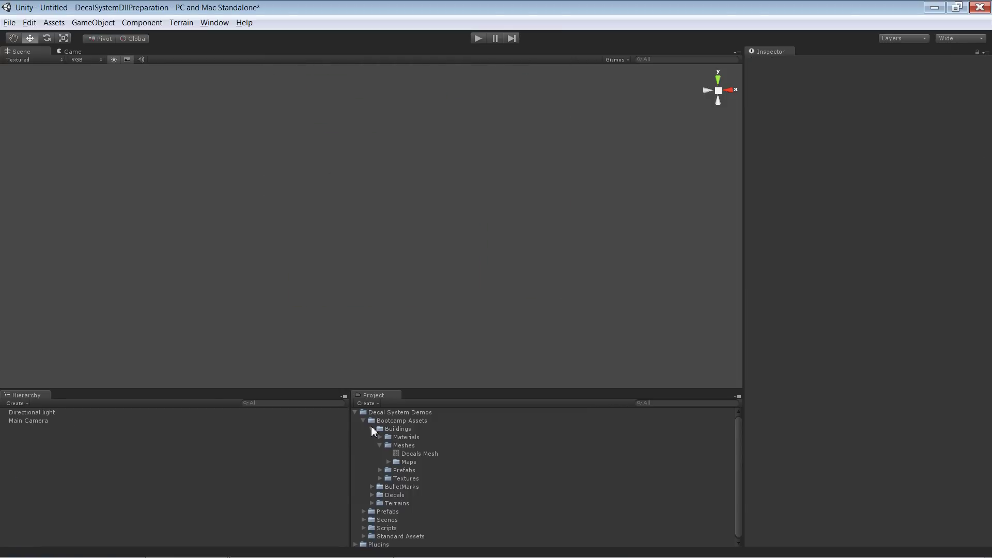
Place a new instance of the wood_house_with_graffiti prefab from Buildings/Prefabs in the scene and examine its graffiti wall.
{"action": "left_click", "coordinate": [371, 428]}
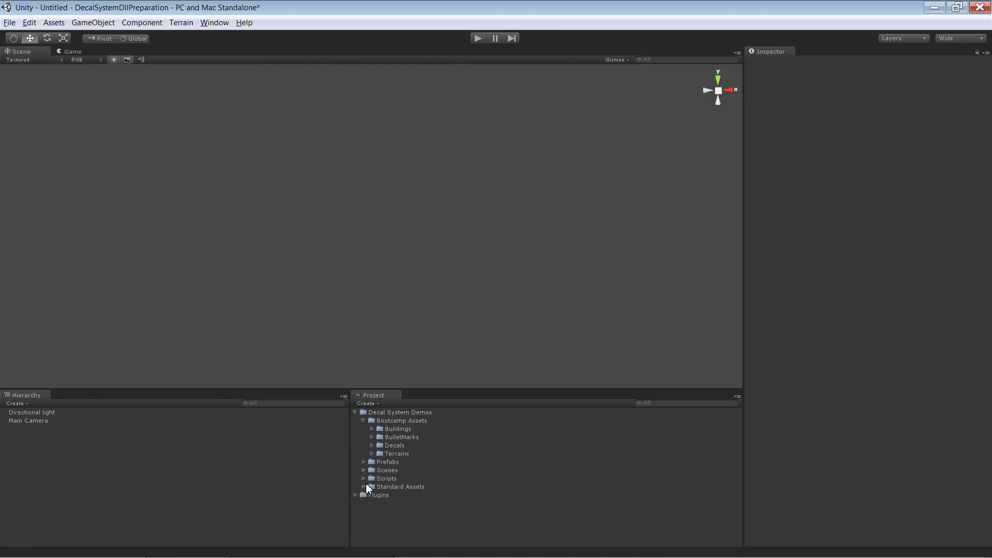
{"action": "left_click", "coordinate": [363, 462]}
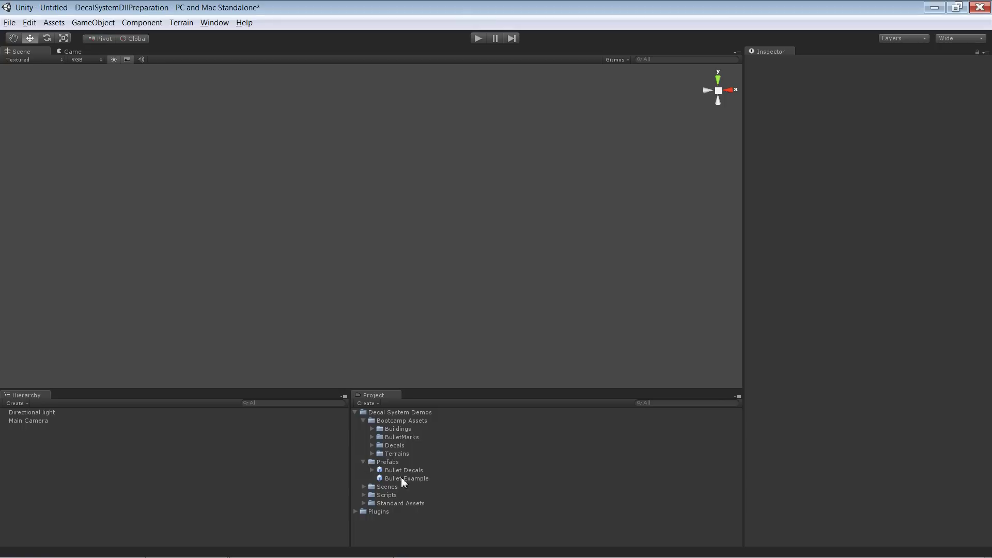
{"action": "left_click", "coordinate": [361, 464]}
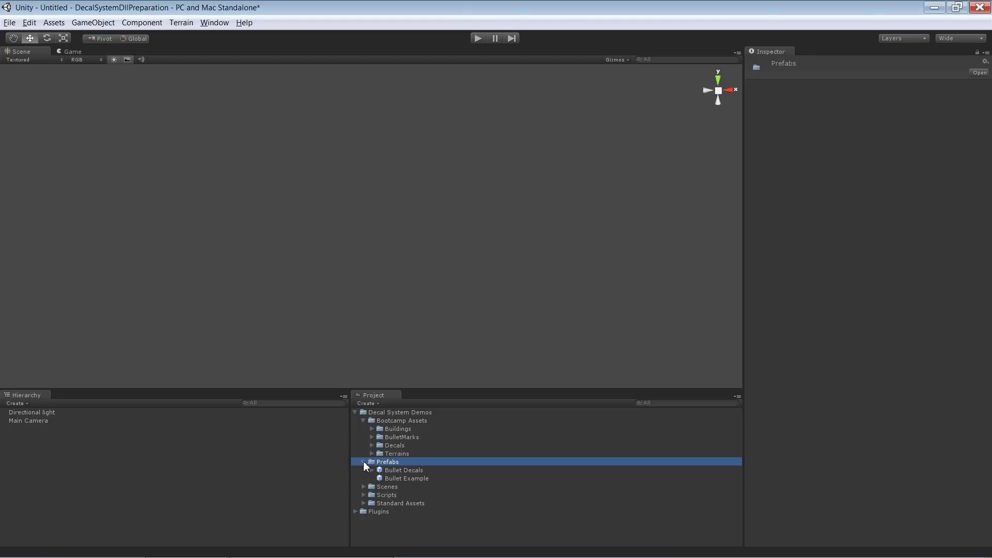
{"action": "left_click", "coordinate": [364, 461]}
{"action": "left_click", "coordinate": [371, 429]}
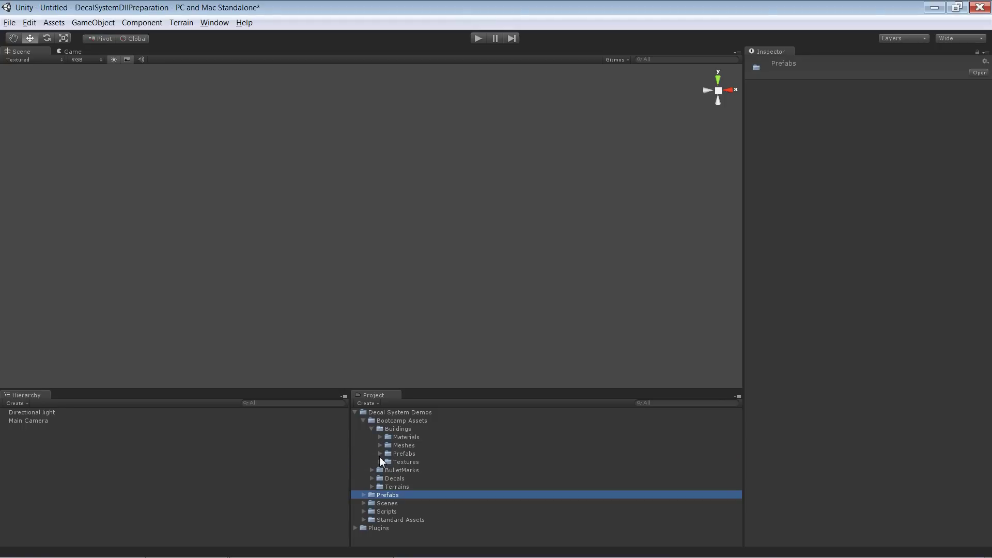
{"action": "left_click", "coordinate": [380, 453]}
{"action": "scroll", "coordinate": [429, 455], "scroll_direction": "down", "scroll_amount": 3}
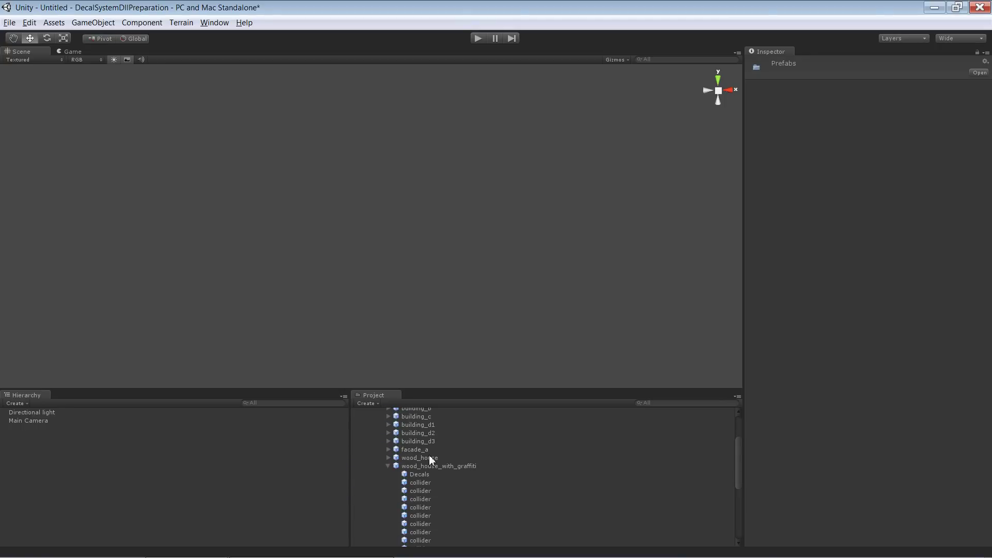
{"action": "left_click", "coordinate": [388, 466]}
{"action": "left_click_drag", "start_coordinate": [455, 468], "coordinate": [233, 499]}
{"action": "left_click", "coordinate": [212, 320]}
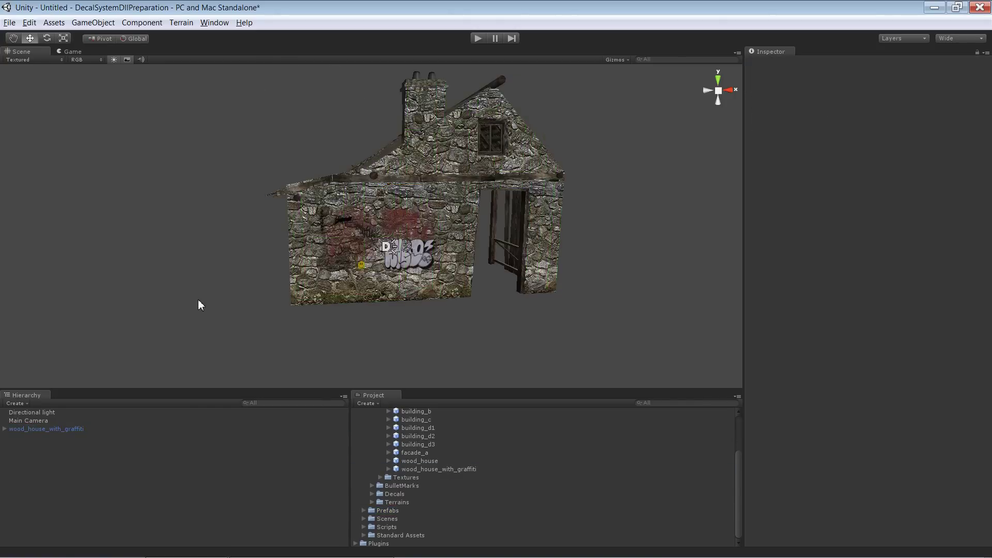
{"action": "left_click_drag", "start_coordinate": [367, 266], "coordinate": [302, 131], "text": "alt"}
{"action": "right_click_drag", "start_coordinate": [459, 299], "coordinate": [458, 335], "text": "alt"}
{"action": "left_click_drag", "start_coordinate": [459, 335], "coordinate": [392, 268], "text": "alt"}
{"action": "right_click_drag", "start_coordinate": [491, 97], "coordinate": [449, 282], "text": "alt"}
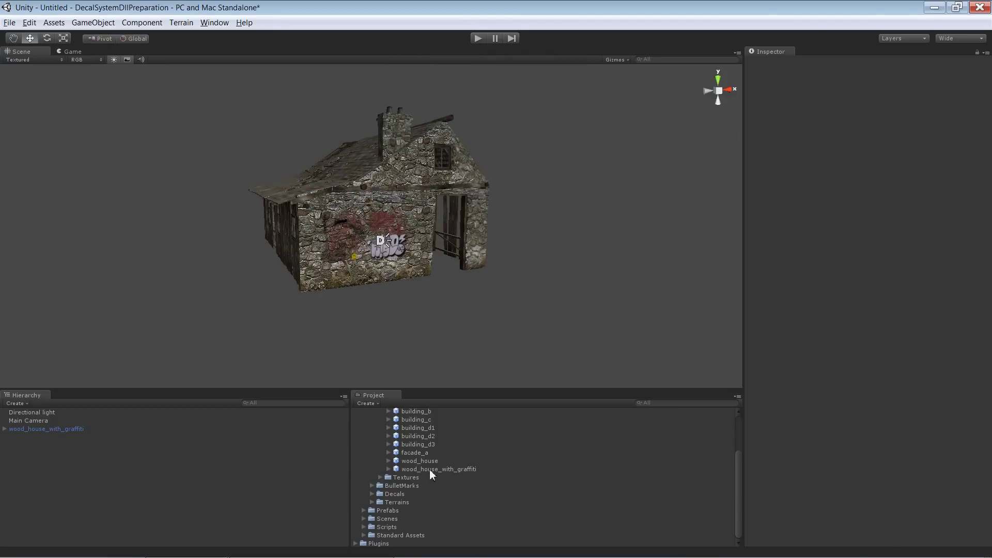
Duplicate the wood_house_with_graffiti prefab in the project and rename the copy wood_house_with_graffiti 2.
{"action": "left_click", "coordinate": [444, 469]}
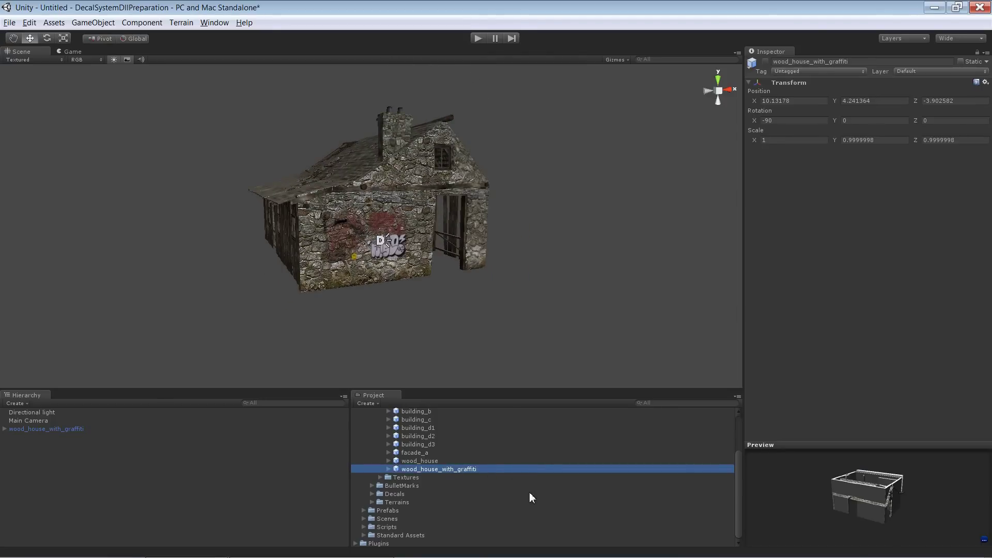
{"action": "key", "text": "ctrl+d"}
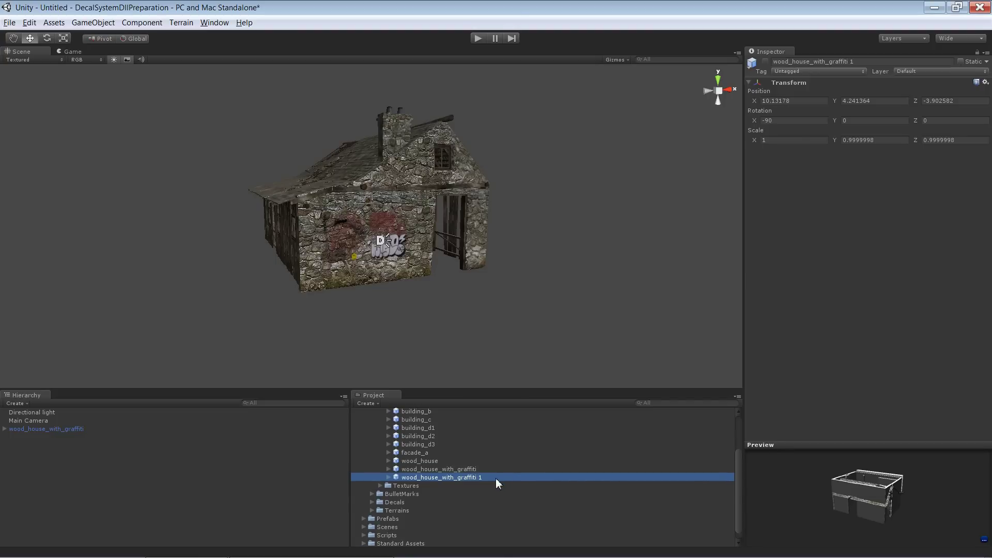
{"action": "left_click", "coordinate": [480, 479]}
{"action": "left_click", "coordinate": [490, 477]}
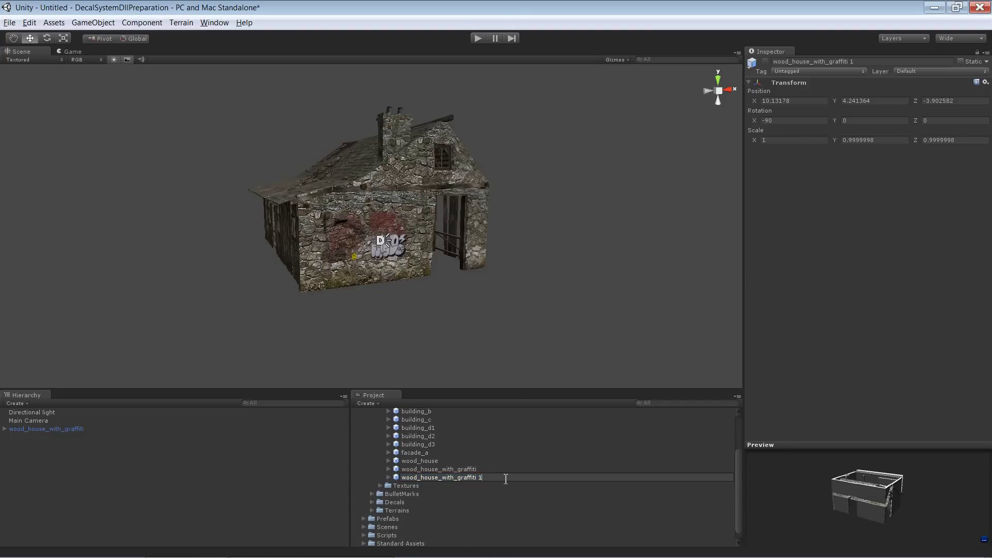
{"action": "key", "text": "BackSpace"}
{"action": "type", "text": "2"}
{"action": "key", "text": "Return"}
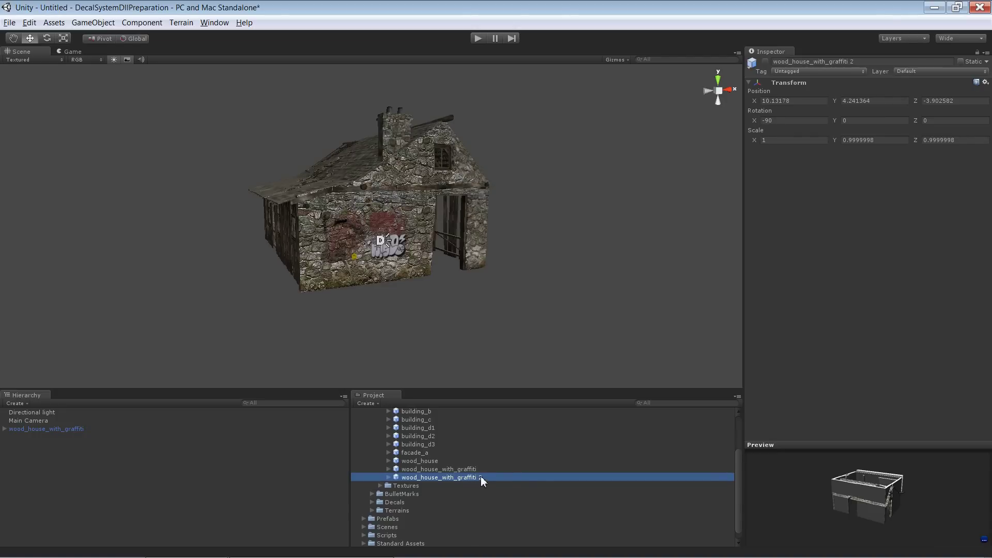
Place an instance of the wood_house_with_graffiti 2 prefab in the scene and move it beside the first house, to about X 3.4.
{"action": "left_click_drag", "start_coordinate": [478, 477], "coordinate": [159, 498]}
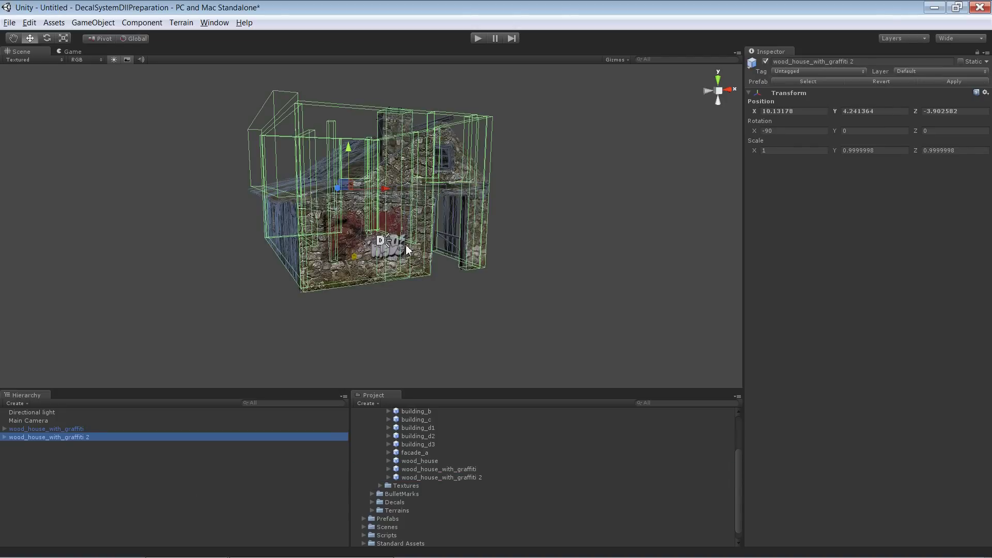
{"action": "left_click_drag", "start_coordinate": [391, 189], "coordinate": [283, 278]}
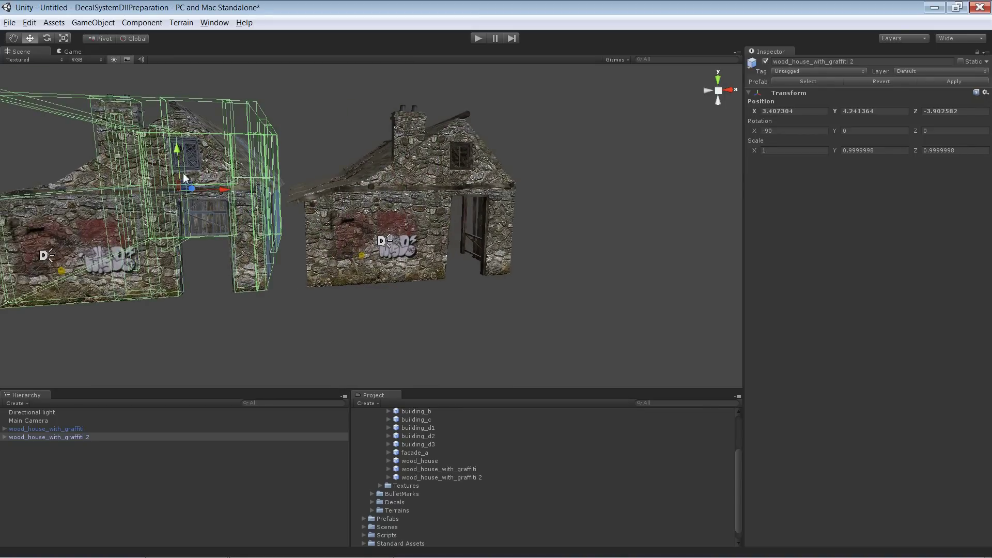
{"action": "right_click_drag", "start_coordinate": [138, 304], "coordinate": [241, 282], "text": "alt"}
{"action": "left_click_drag", "start_coordinate": [298, 310], "coordinate": [389, 181], "text": "alt"}
{"action": "left_click", "coordinate": [408, 305]}
{"action": "scroll", "coordinate": [389, 181], "scroll_direction": "up", "scroll_amount": 3}
Shift the decal projector of wood_house_with_graffiti 2 slightly along the wall, to about X -1.13.
{"action": "left_click", "coordinate": [159, 222]}
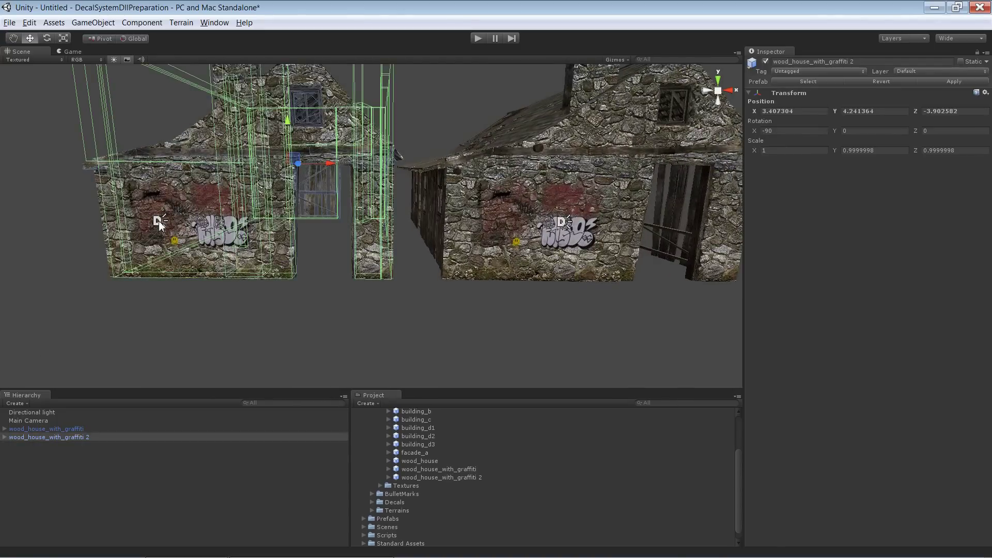
{"action": "left_click", "coordinate": [161, 223]}
{"action": "left_click_drag", "start_coordinate": [201, 226], "coordinate": [172, 222]}
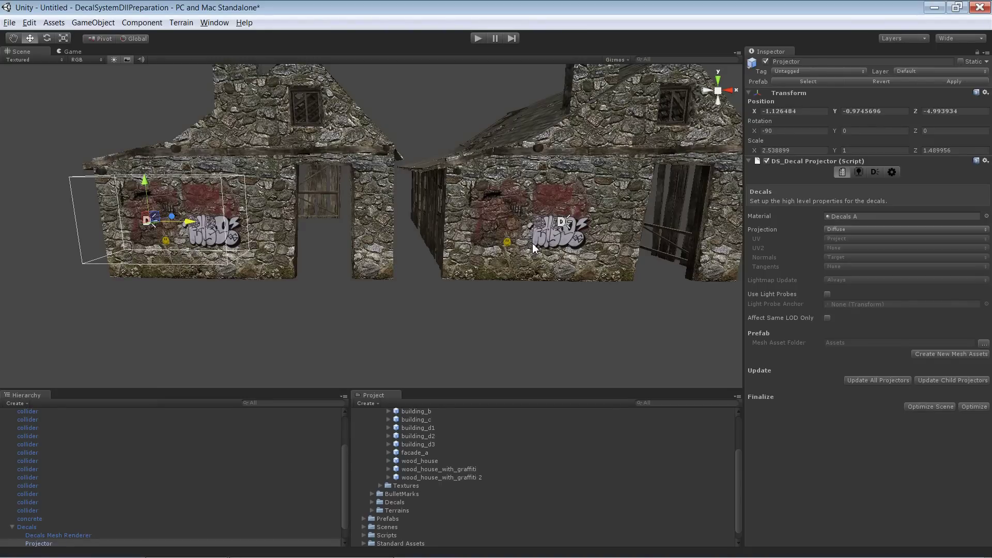
Set the mesh asset folder of wood_house_with_graffiti 2's Decals object to Bootcamp Assets/Buildings/Meshes and create new mesh assets for it.
{"action": "scroll", "coordinate": [230, 453], "scroll_direction": "up", "scroll_amount": 2}
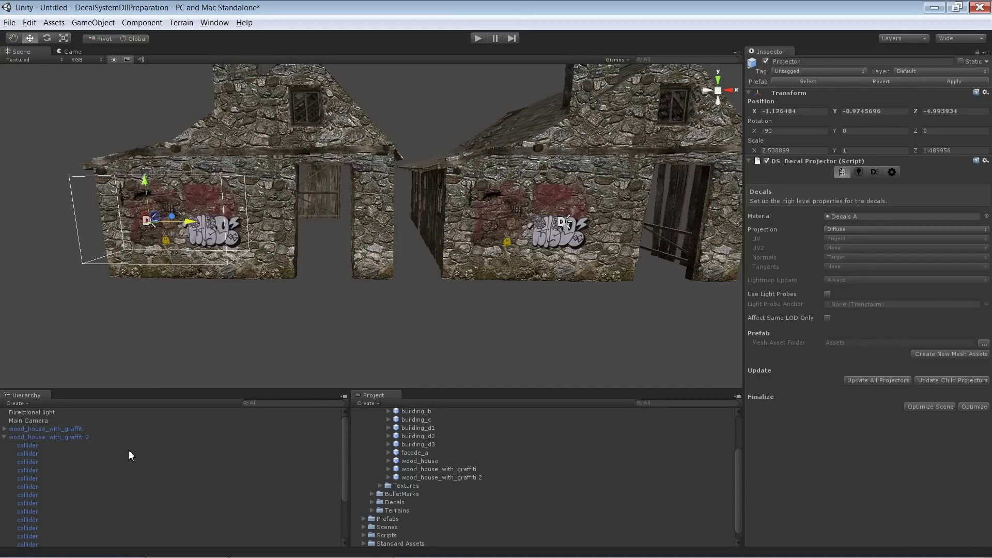
{"action": "left_click", "coordinate": [28, 439]}
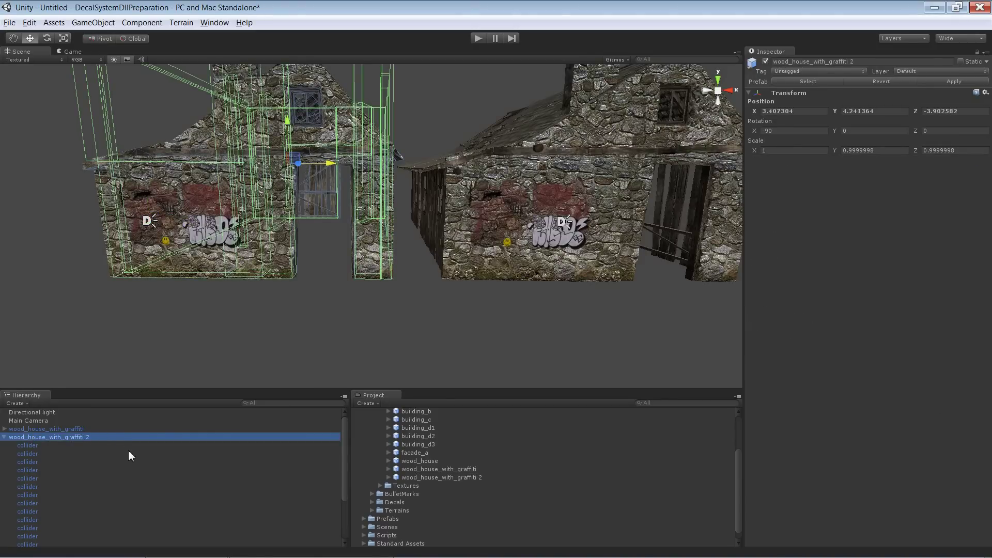
{"action": "scroll", "coordinate": [128, 450], "scroll_direction": "down", "scroll_amount": 5}
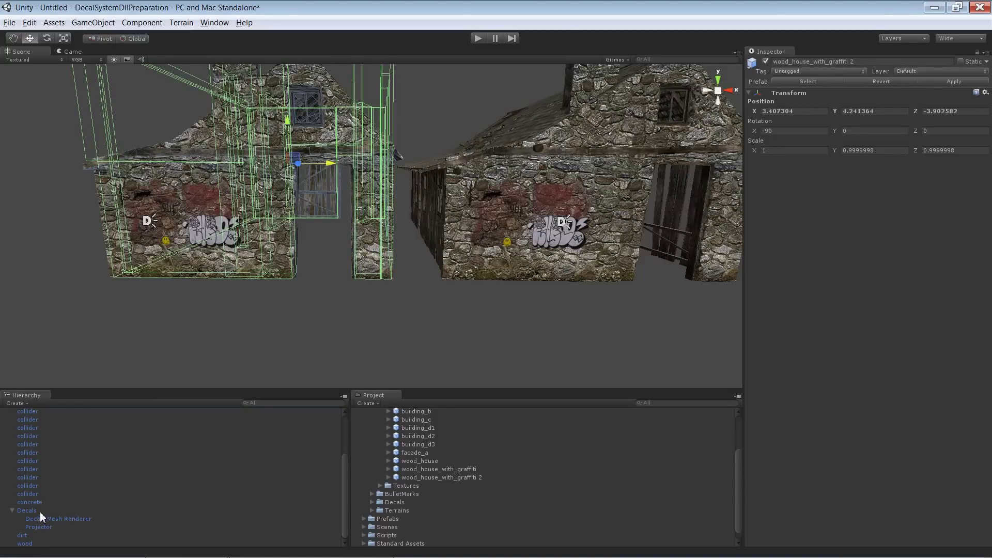
{"action": "left_click", "coordinate": [41, 512]}
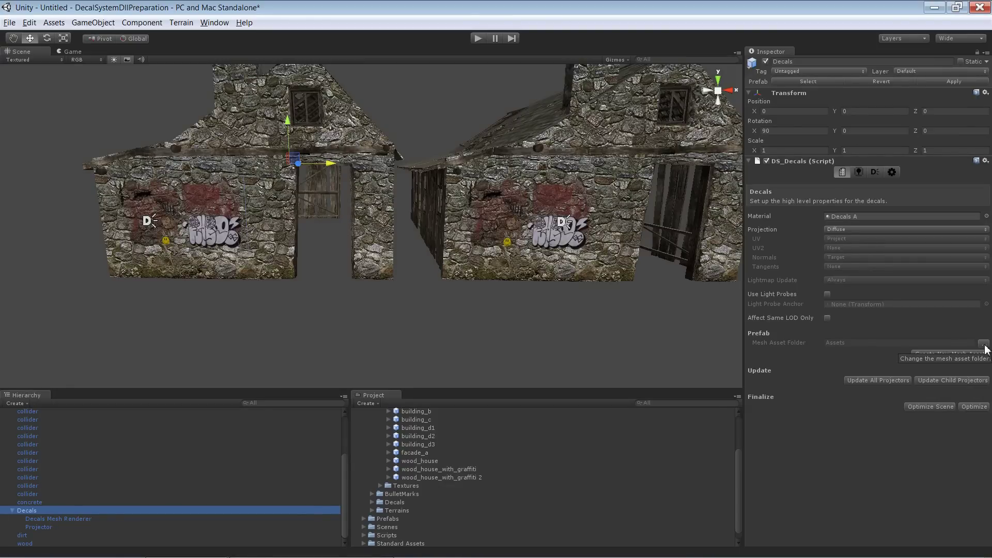
{"action": "left_click", "coordinate": [968, 359]}
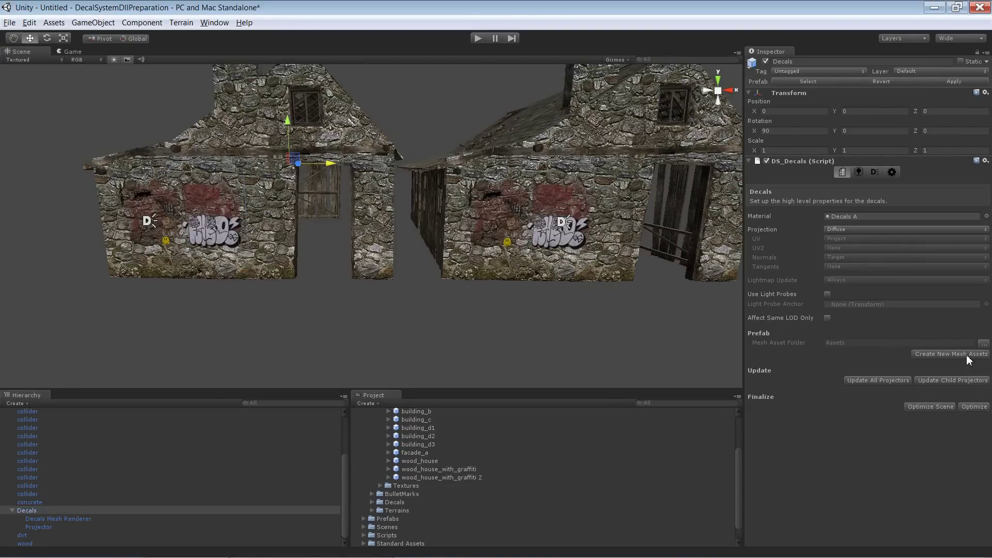
{"action": "left_click", "coordinate": [984, 343]}
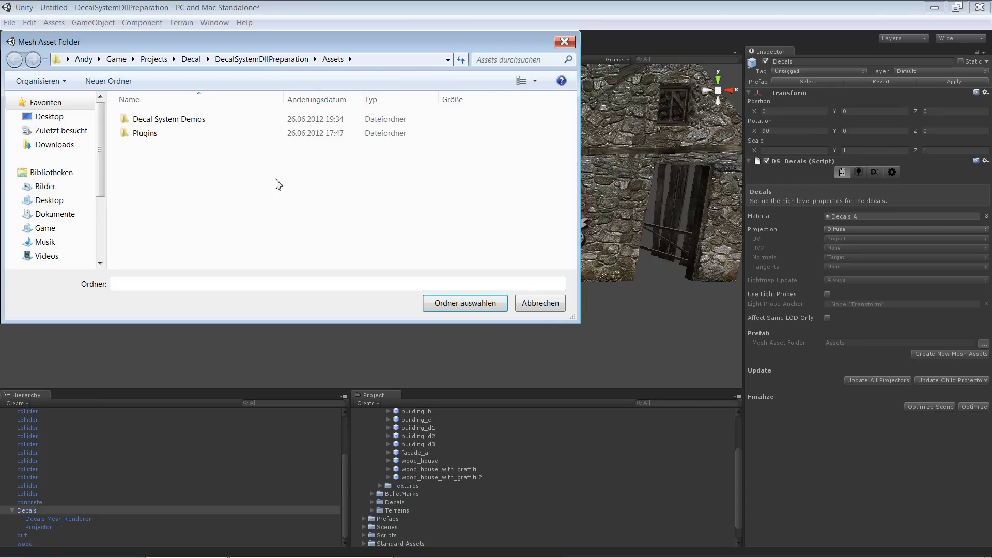
{"action": "double_click", "coordinate": [185, 120]}
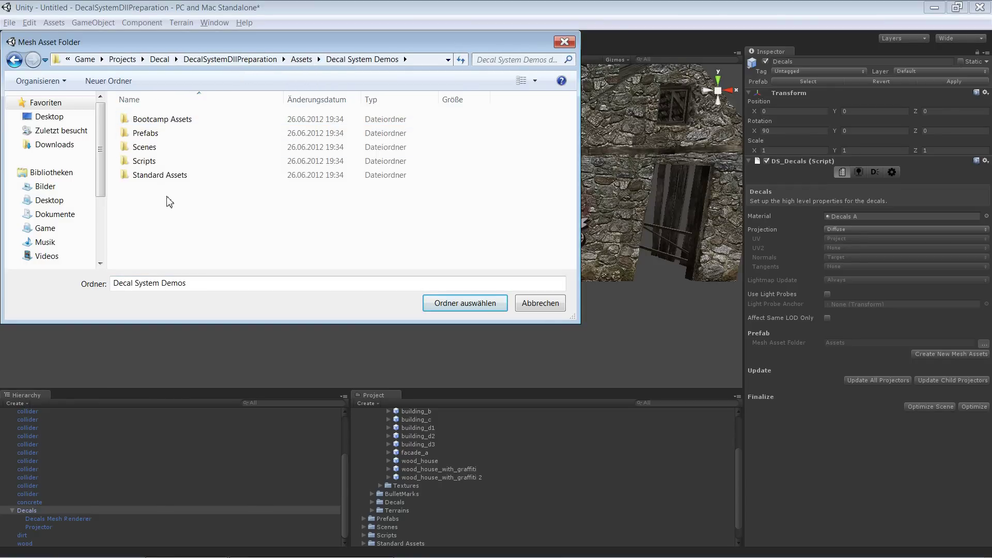
{"action": "double_click", "coordinate": [170, 120]}
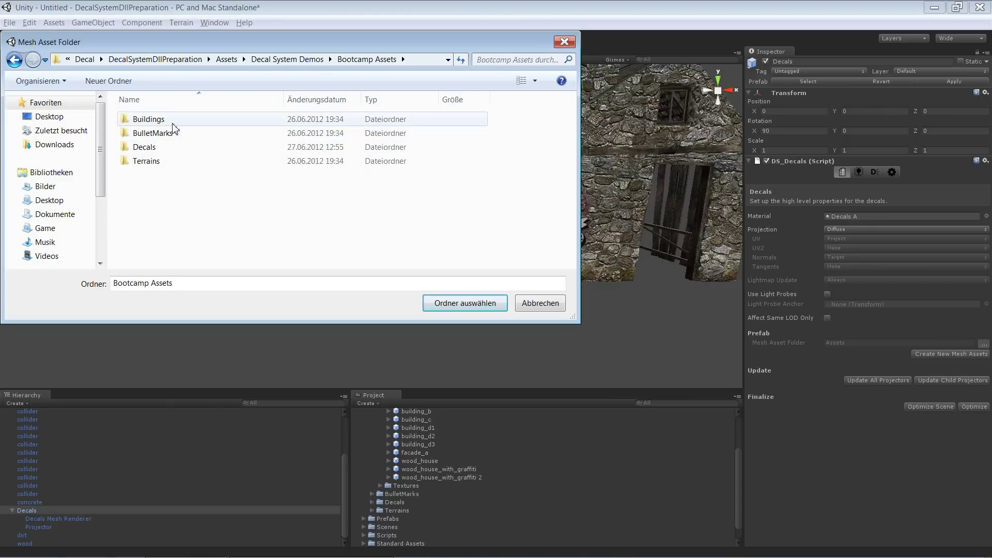
{"action": "double_click", "coordinate": [173, 125]}
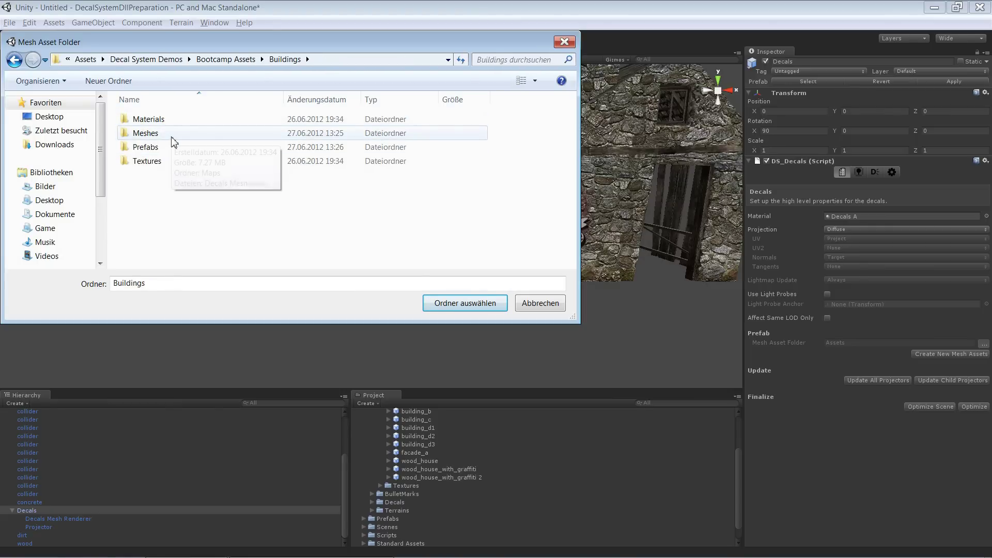
{"action": "double_click", "coordinate": [172, 134]}
{"action": "left_click", "coordinate": [473, 303]}
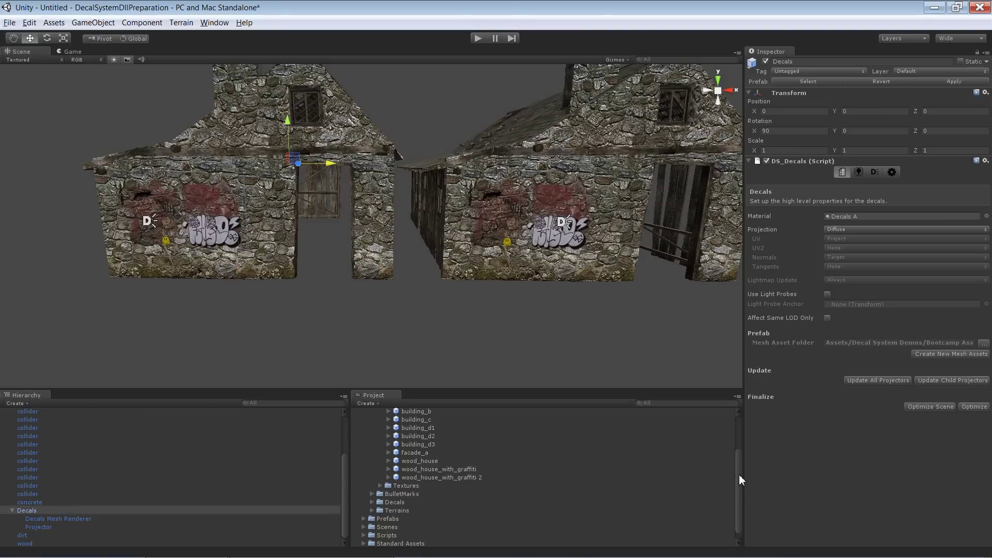
{"action": "left_click_drag", "start_coordinate": [739, 479], "coordinate": [743, 417]}
Move the projector of wood_house_with_graffiti 2 around the wall and leave it at about X -1.16, Y -0.83.
{"action": "left_click", "coordinate": [149, 223]}
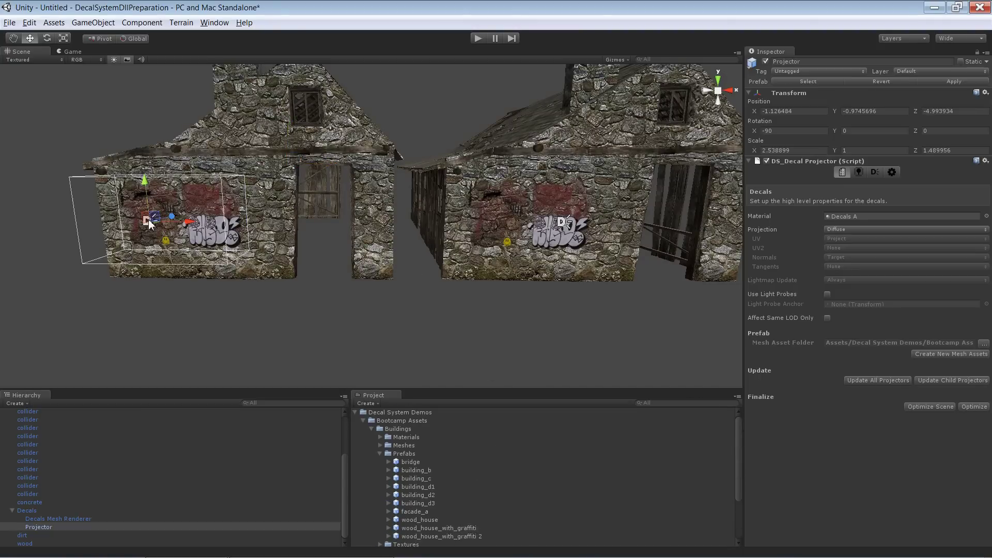
{"action": "left_click_drag", "start_coordinate": [146, 182], "coordinate": [144, 154]}
{"action": "left_click_drag", "start_coordinate": [188, 197], "coordinate": [238, 197]}
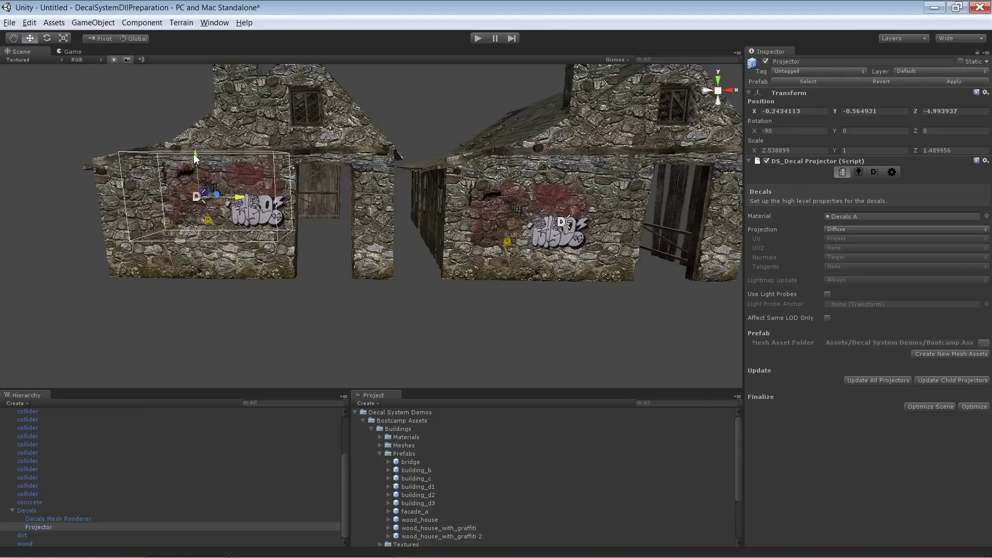
{"action": "left_click_drag", "start_coordinate": [195, 157], "coordinate": [191, 93]}
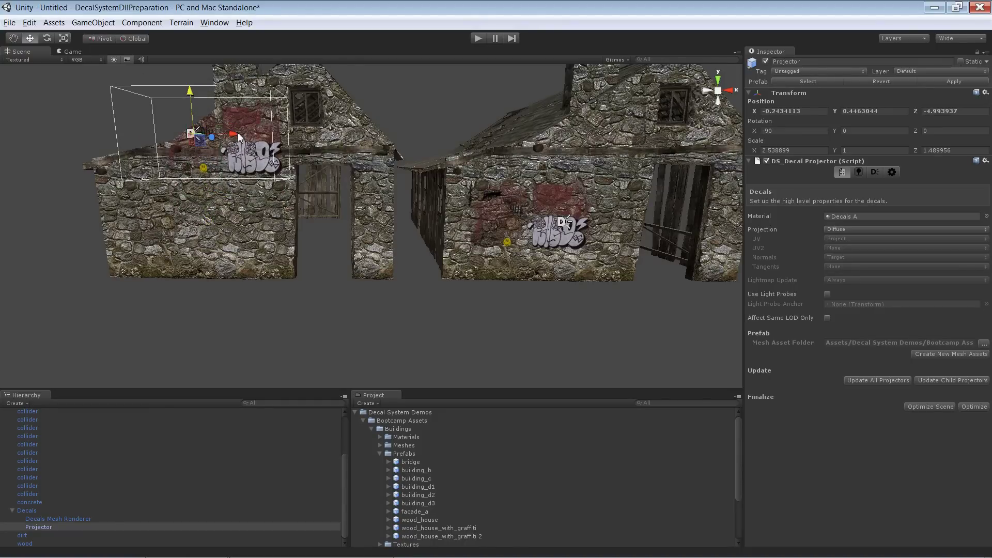
{"action": "left_click_drag", "start_coordinate": [237, 137], "coordinate": [300, 147]}
{"action": "left_click_drag", "start_coordinate": [259, 116], "coordinate": [254, 186]}
{"action": "left_click_drag", "start_coordinate": [302, 215], "coordinate": [184, 221]}
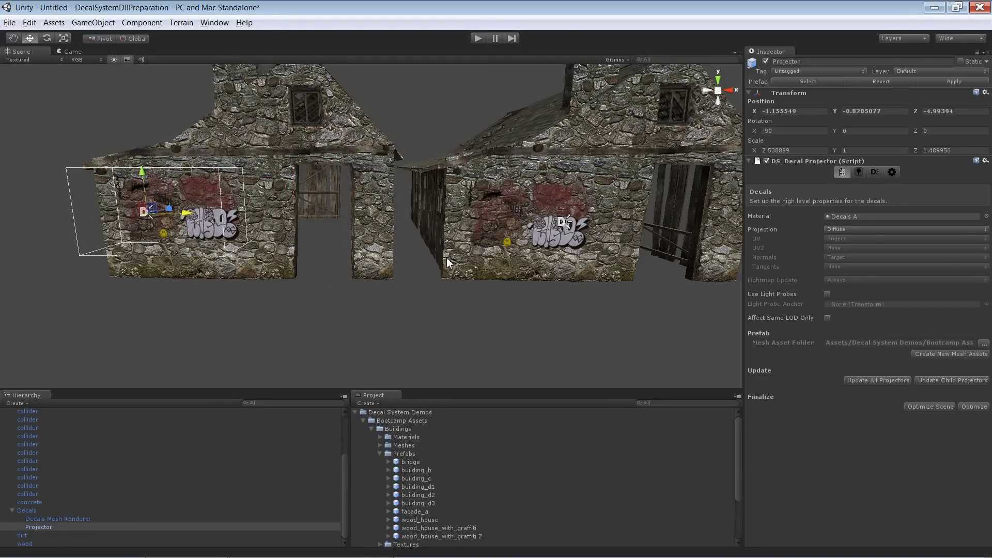
{"action": "left_click_drag", "start_coordinate": [323, 292], "coordinate": [418, 253], "text": "alt"}
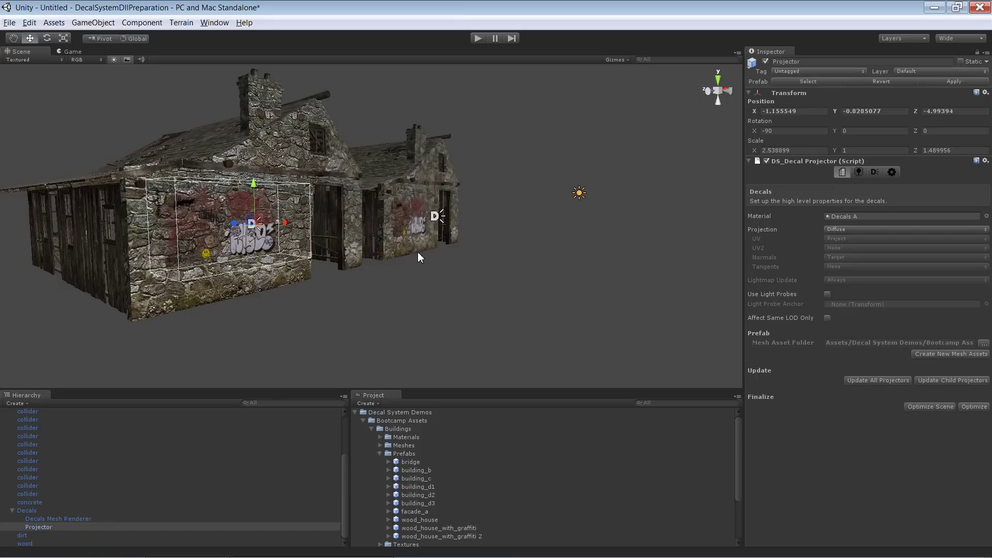
Inspect the Decals Mesh and Decals Mesh 1 assets in the Buildings/Meshes folder, then collapse the Buildings folder.
{"action": "left_click", "coordinate": [380, 453]}
{"action": "left_click", "coordinate": [381, 445]}
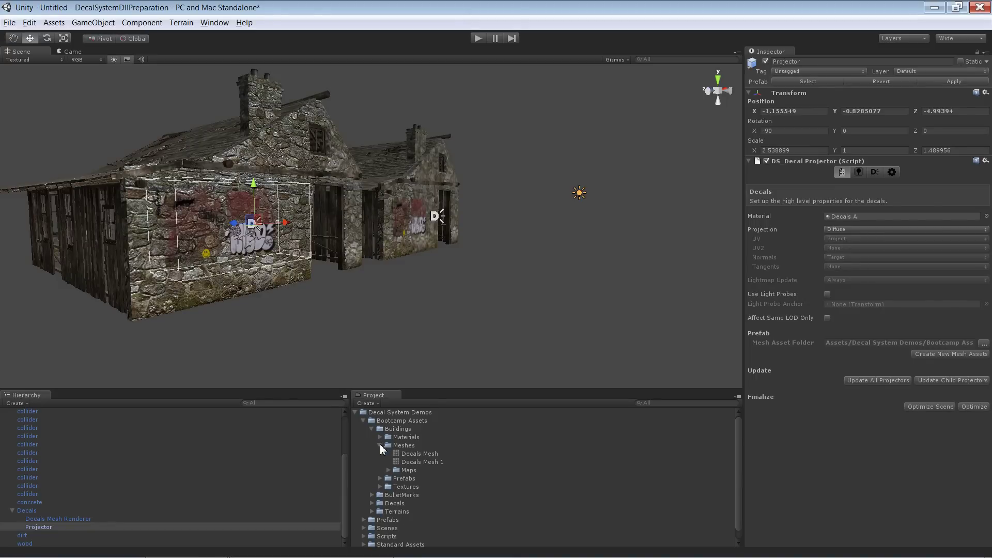
{"action": "left_click", "coordinate": [418, 453]}
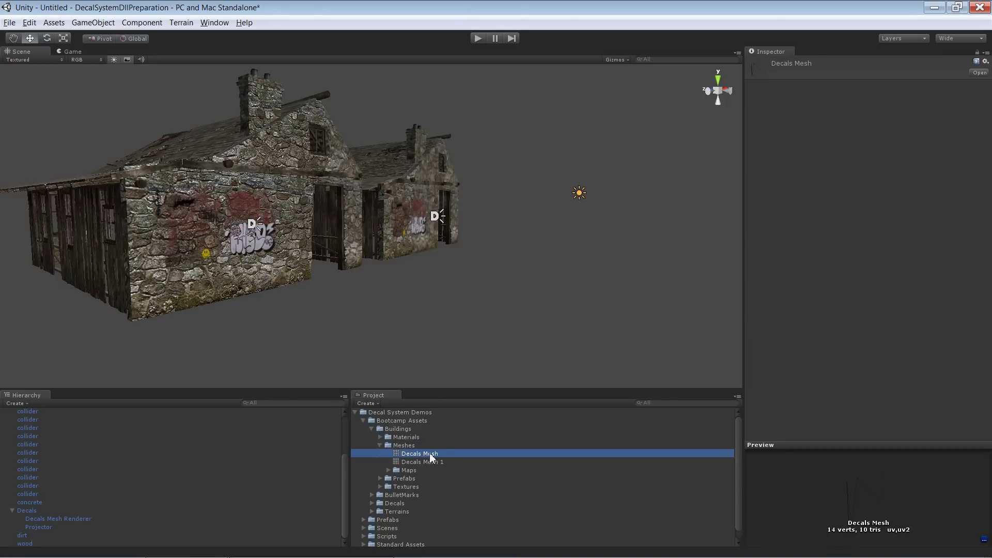
{"action": "left_click", "coordinate": [429, 462]}
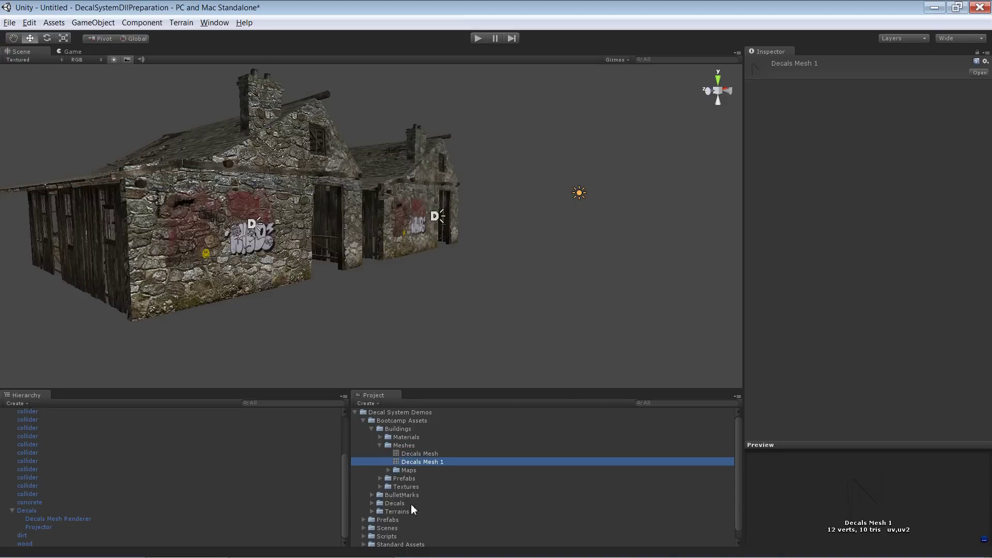
{"action": "left_click", "coordinate": [380, 445]}
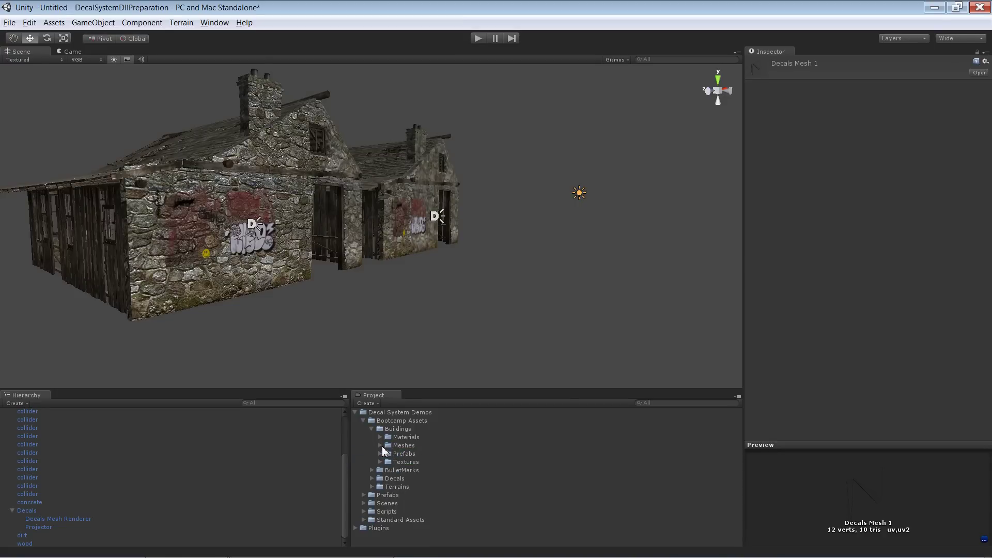
{"action": "left_click", "coordinate": [372, 429]}
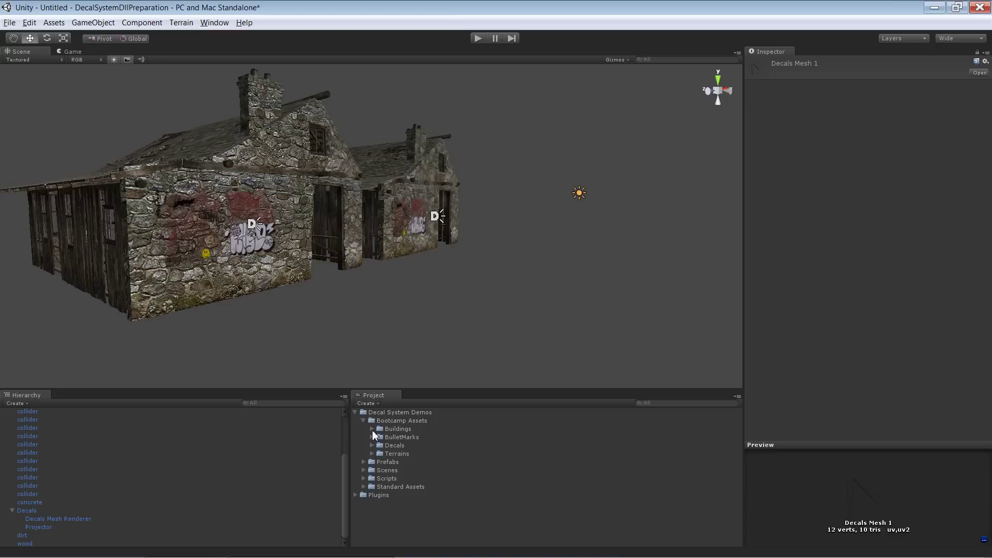